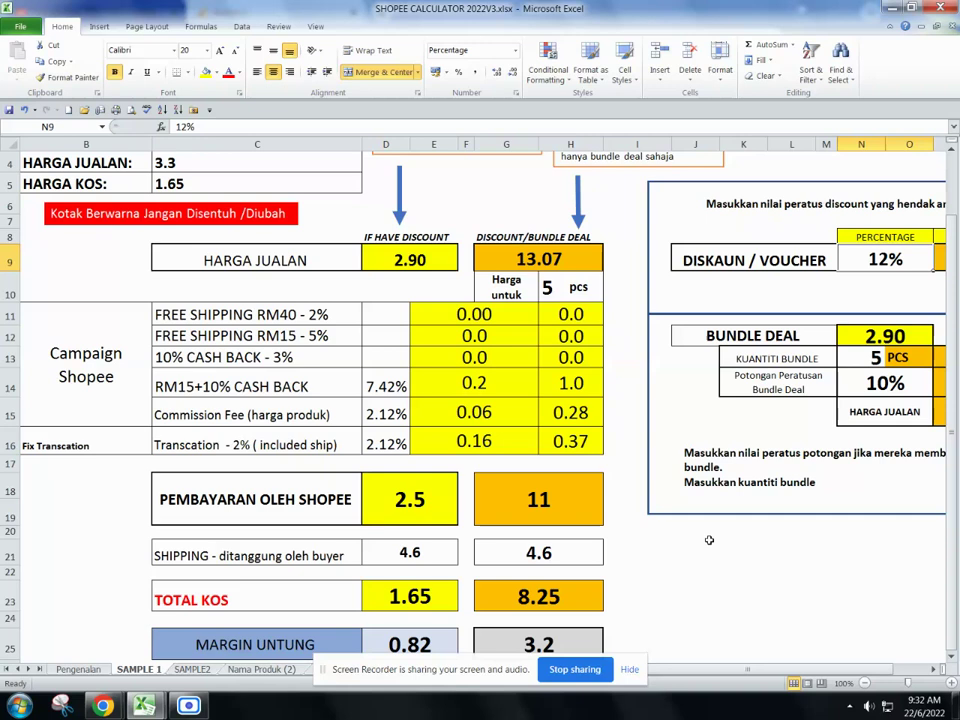
Review the campaign fees, Shopee payout, total cost and profit margin on the SAMPLE 1 sheet.
scroll(325, 342, "up", 1)
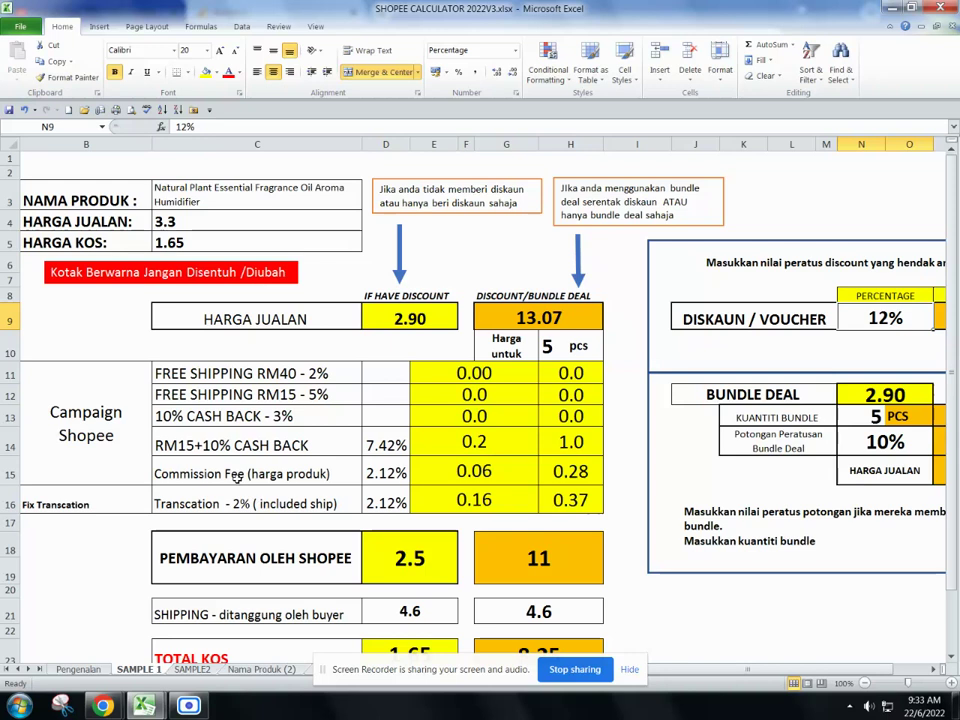
scroll(447, 406, "down", 3)
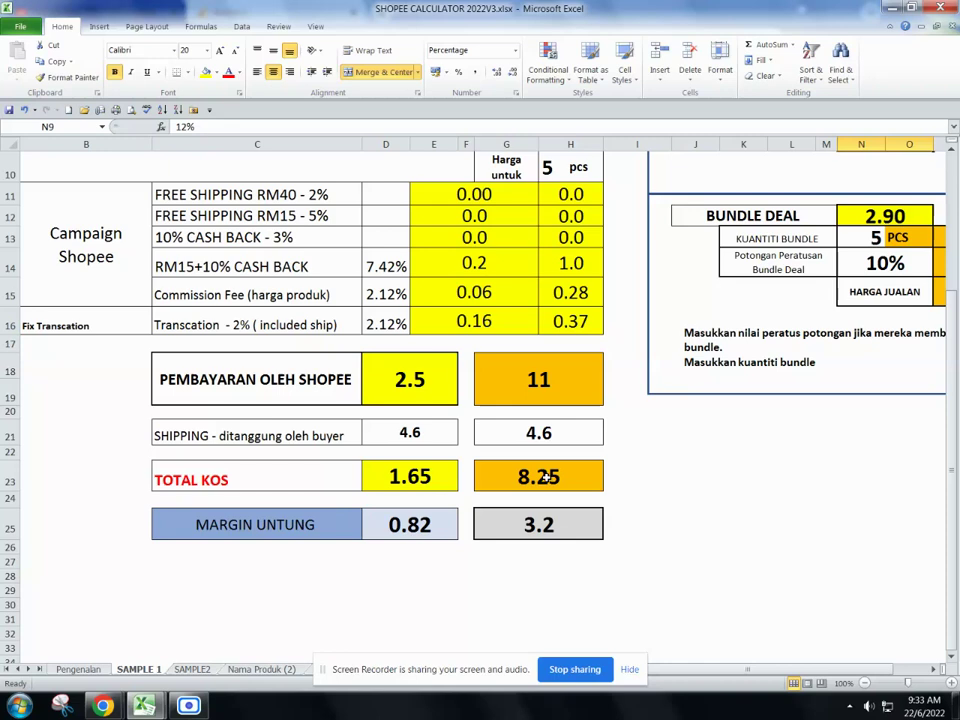
scroll(662, 428, "up", 2)
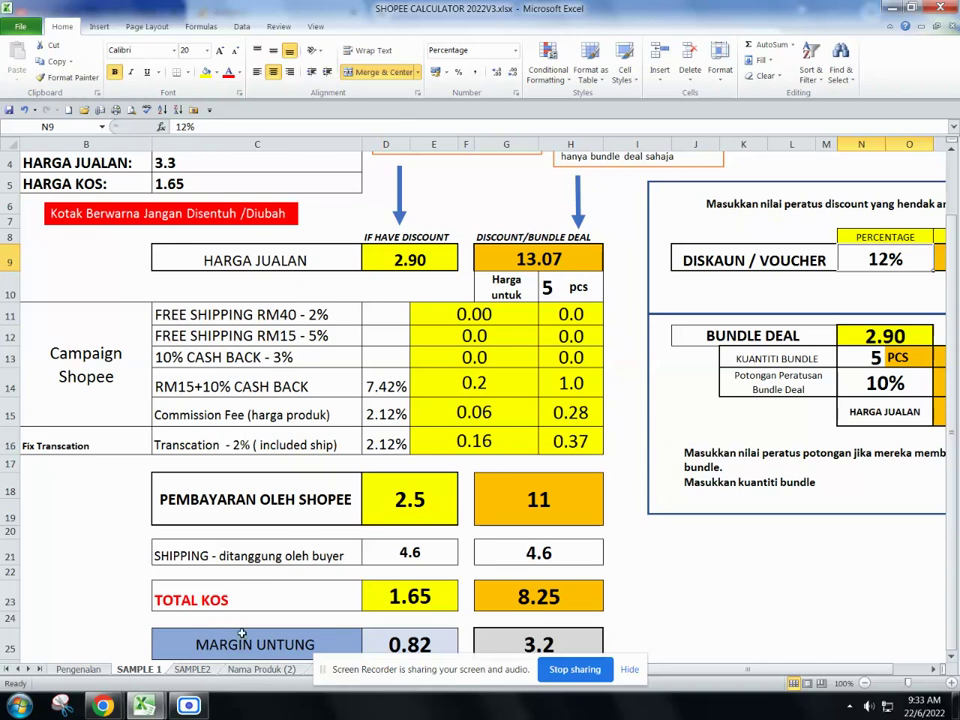
Go to the SAMPLE2 sheet and inspect the dropship price and selling price formula of the first item.
key("ctrl+Page_Down")
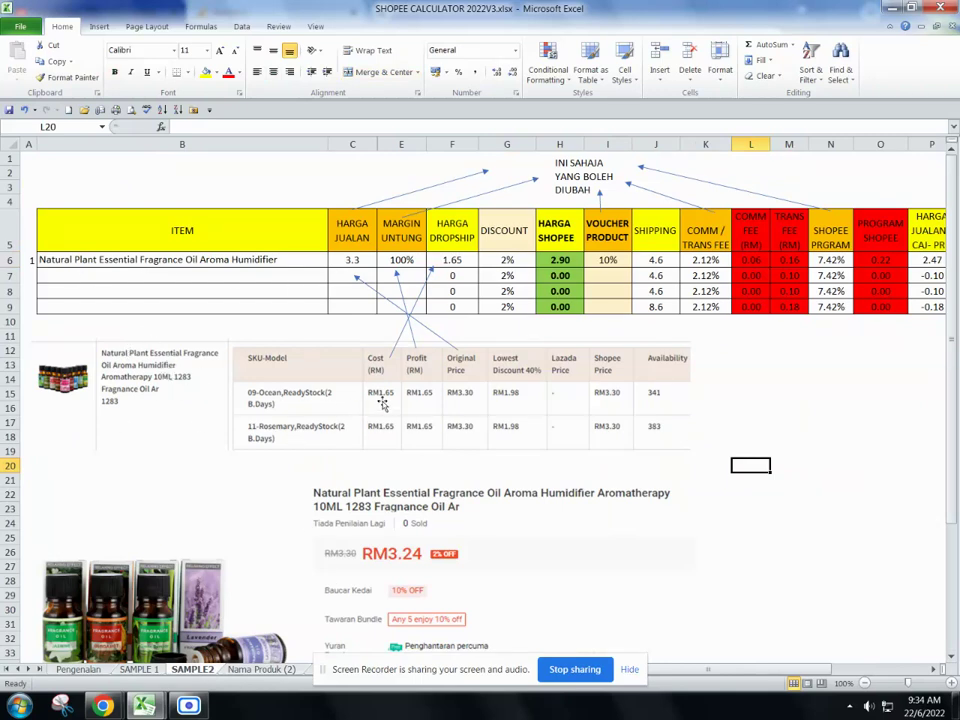
left_click(467, 260)
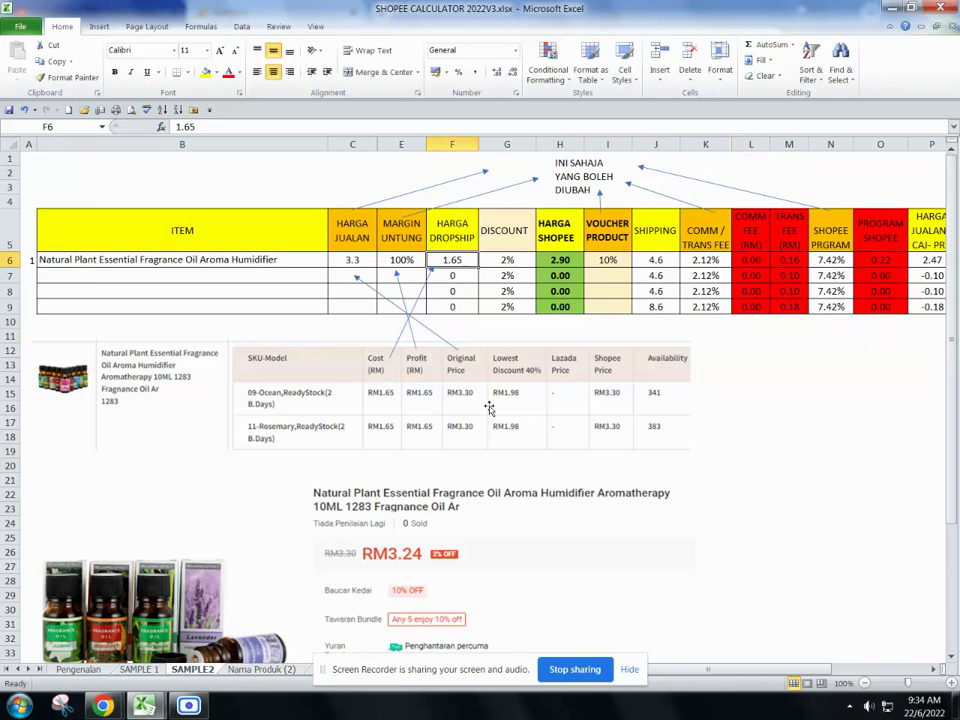
left_click(362, 259)
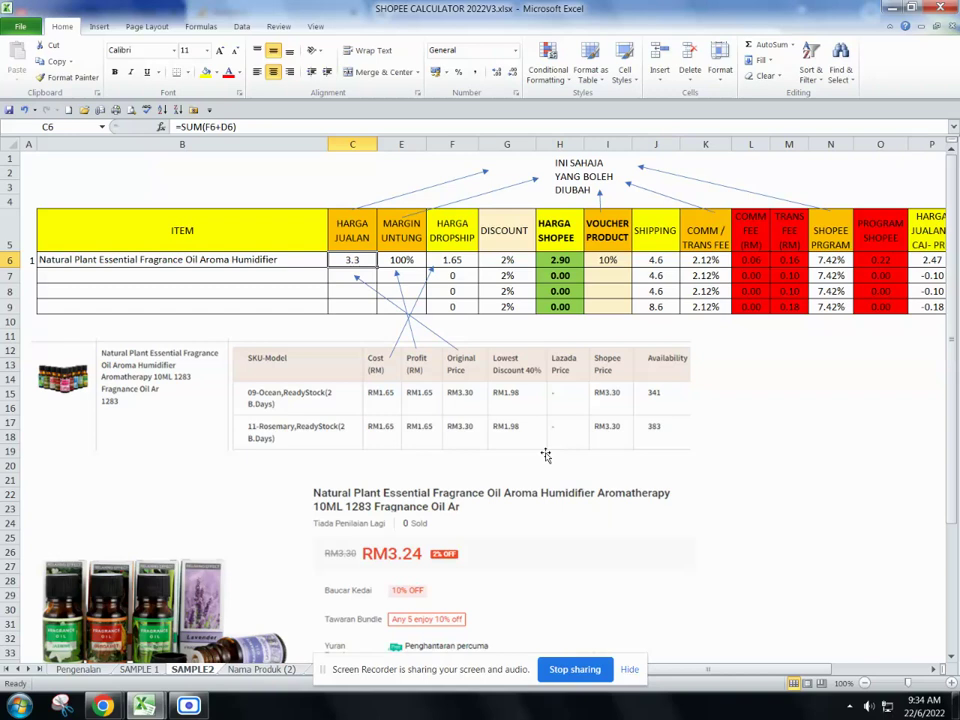
left_click(506, 464)
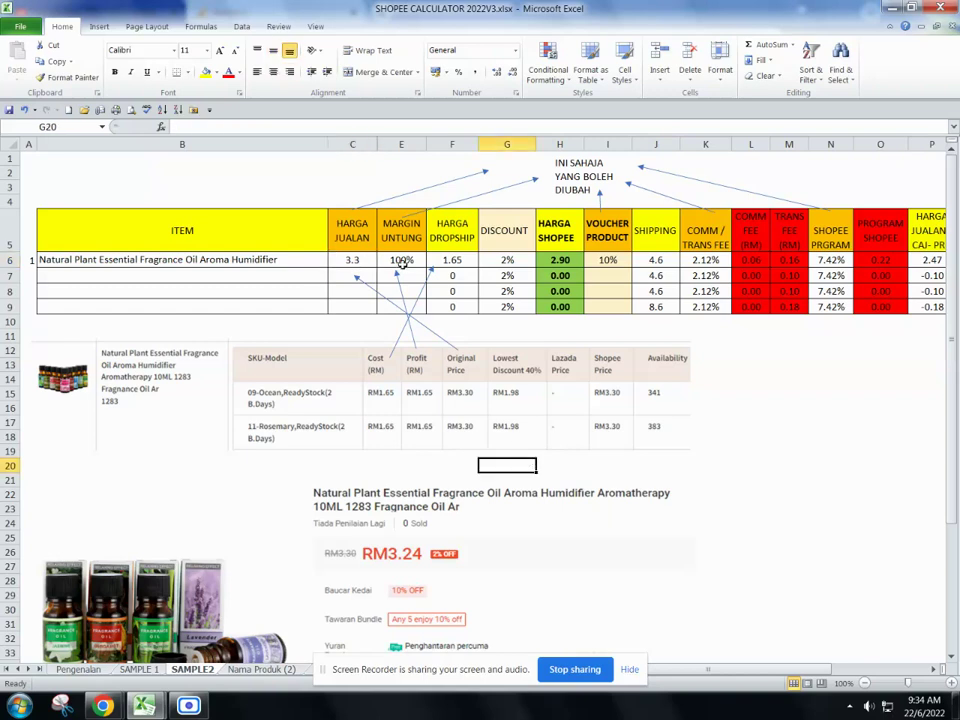
Set the first item's MARGIN UNTUNG in cell E6 to 16%.
left_click(401, 260)
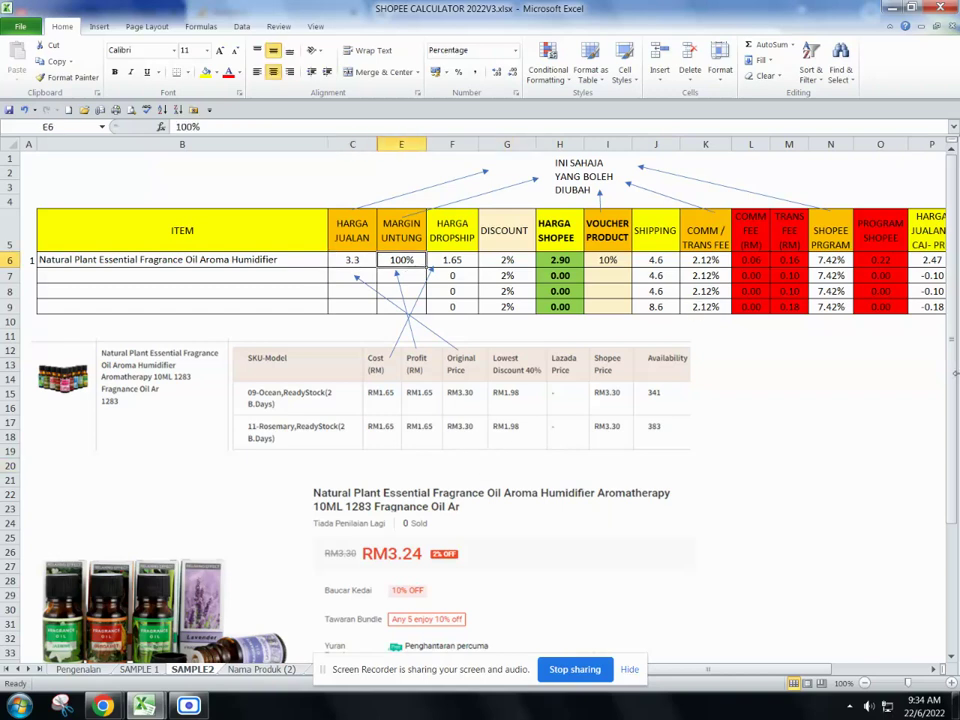
type("16")
key("Return")
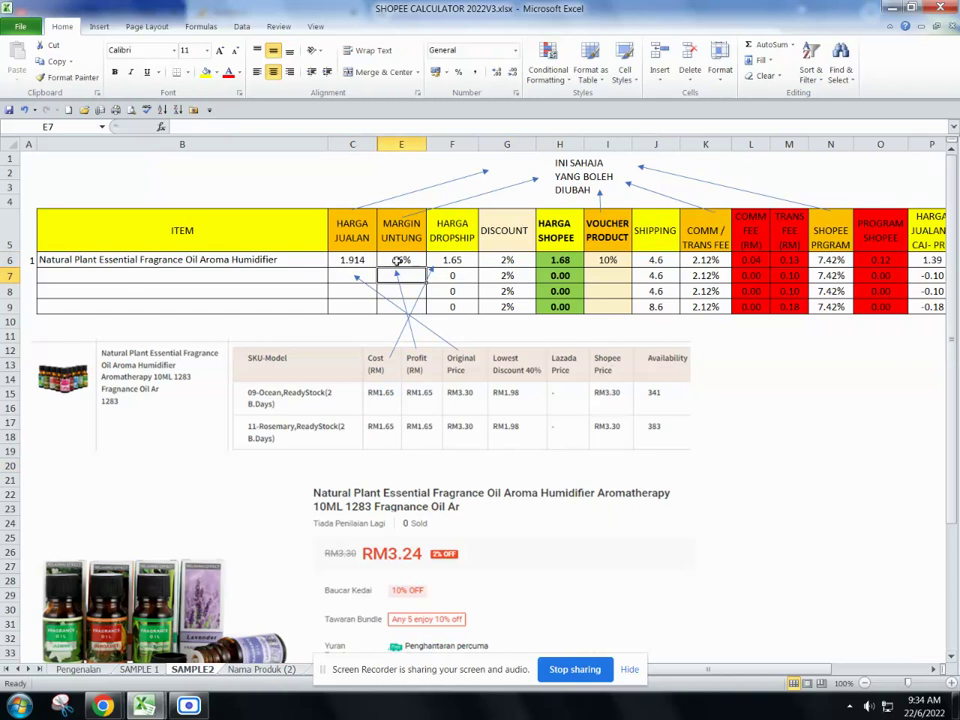
Set the first item's MARGIN UNTUNG in cell E6 to 100%.
left_click(402, 261)
type("10")
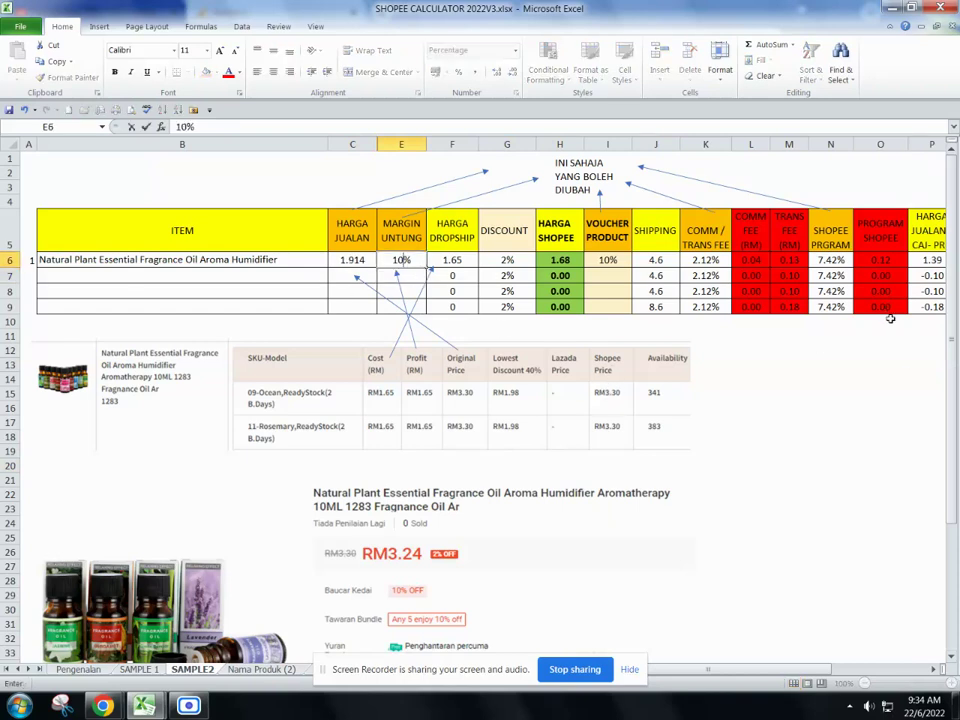
type("0")
left_click(789, 580)
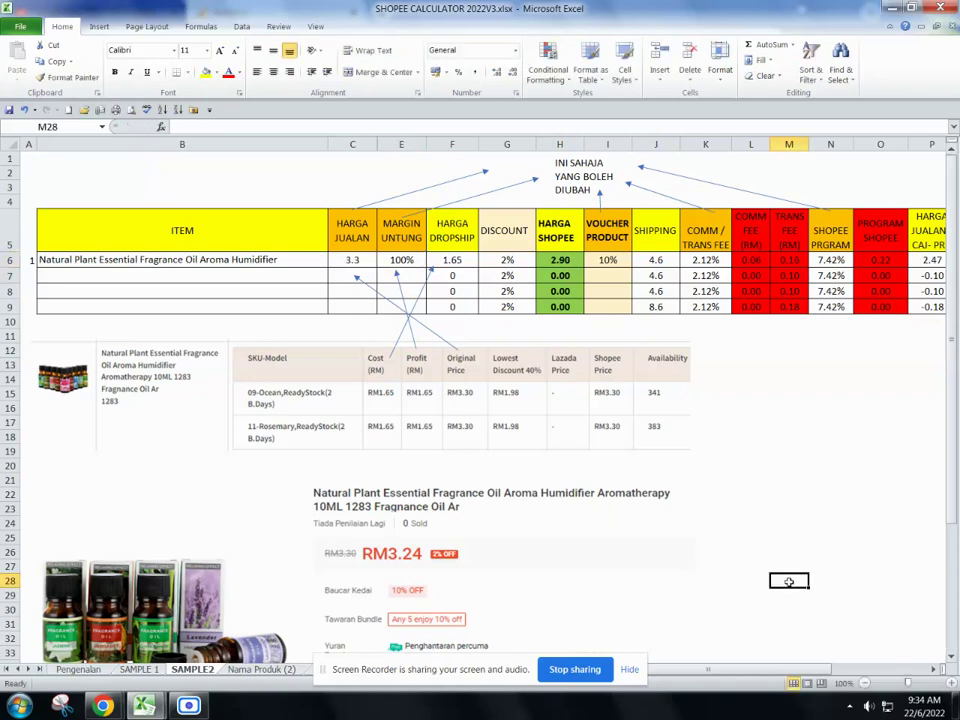
Inspect the first item's VOUCHER PRODUCT percentage and compare it with the product listing below the table.
mouse_move(768, 670)
left_mouse_down()
mouse_move(790, 672)
mouse_move(766, 674)
left_mouse_up()
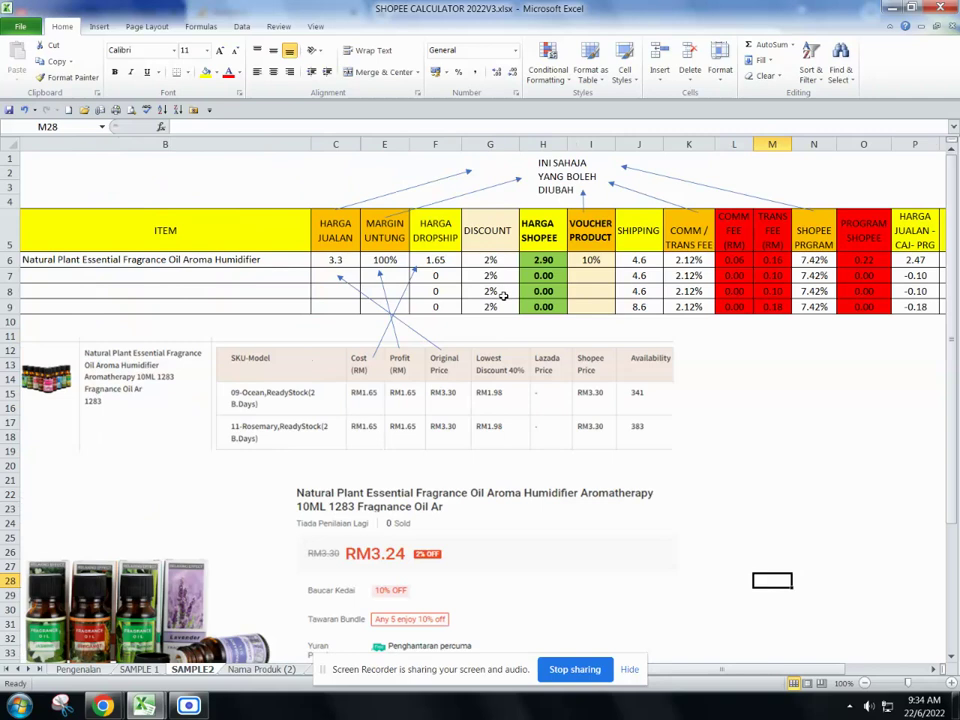
scroll(504, 296, "down", 1)
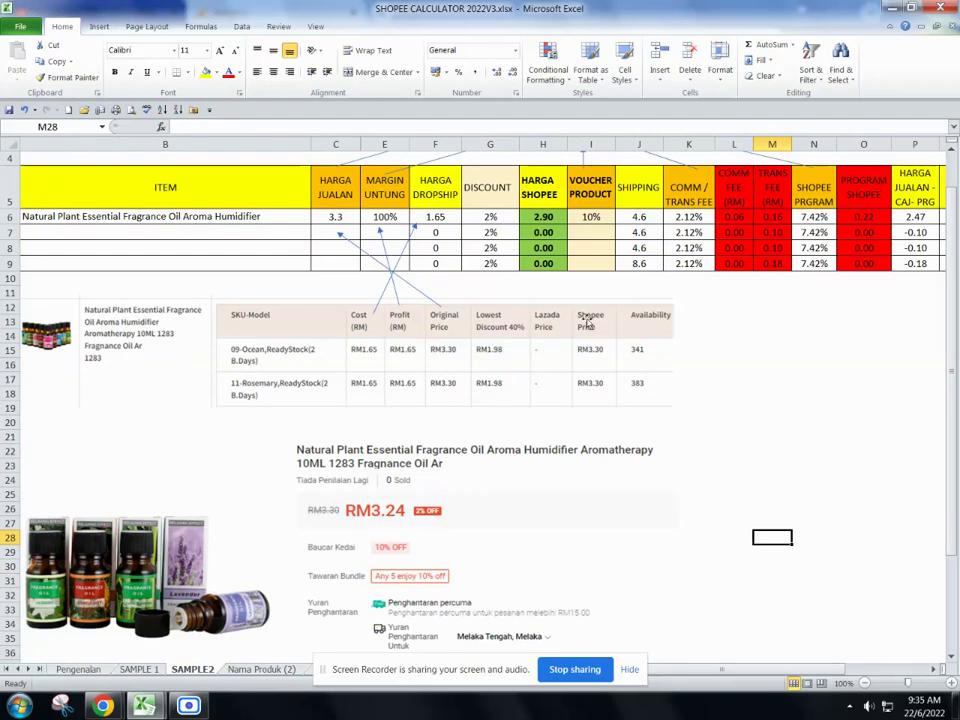
left_click(591, 217)
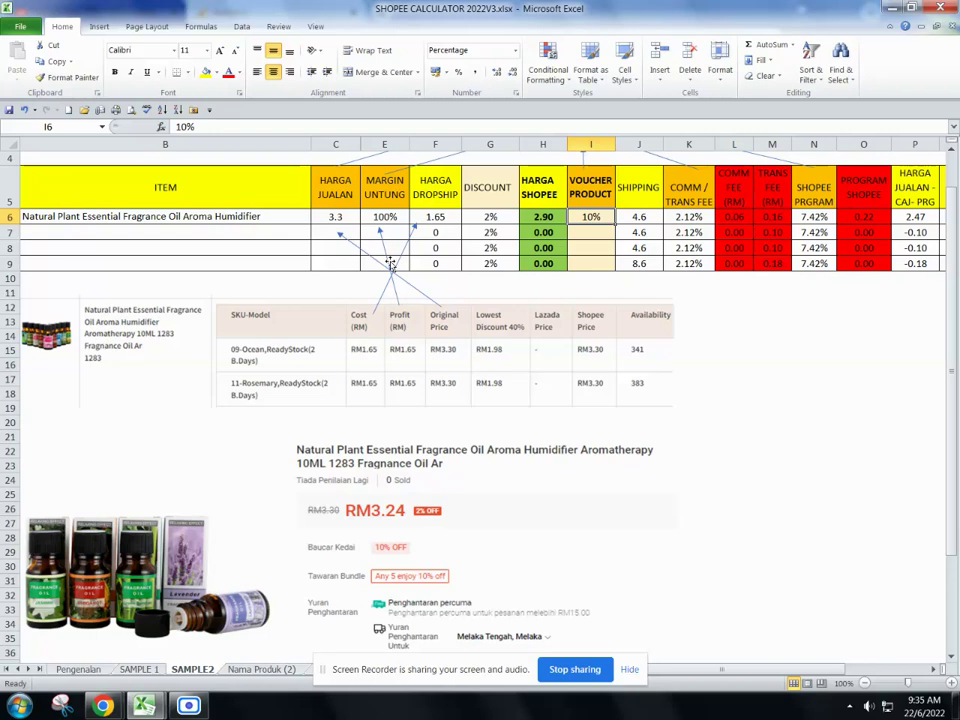
left_click(771, 493)
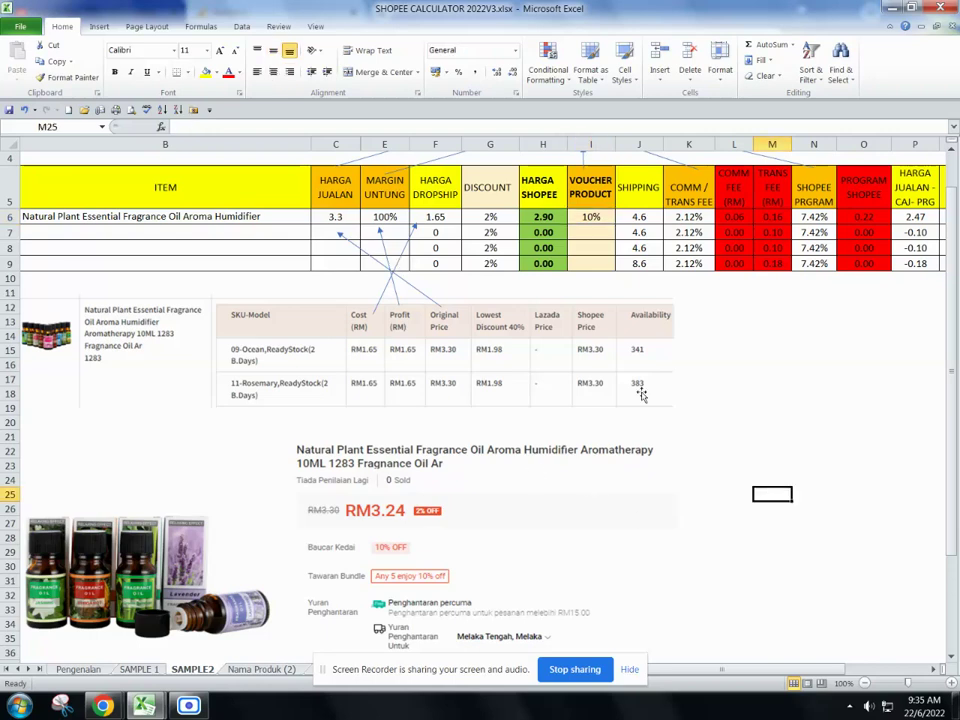
left_click(595, 223)
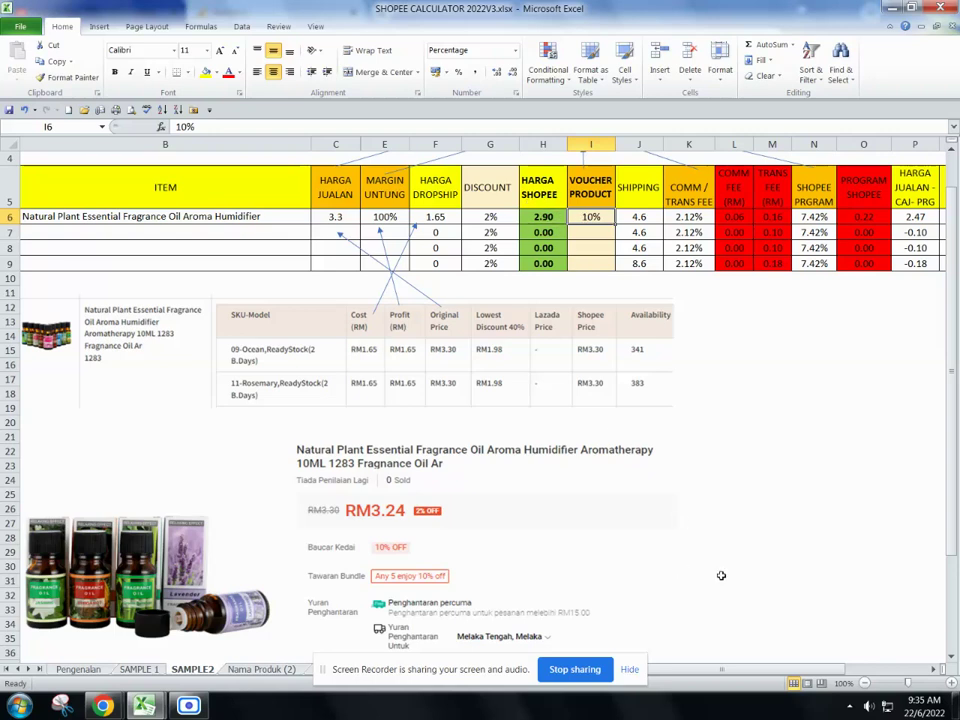
Inspect the first item's transaction fee and commission fee formulas together with the Shopee price, shipping and fee rate cells they use.
mouse_move(745, 665)
left_mouse_down()
mouse_move(759, 680)
mouse_move(752, 676)
left_mouse_up()
left_click_drag(810, 669, 829, 671)
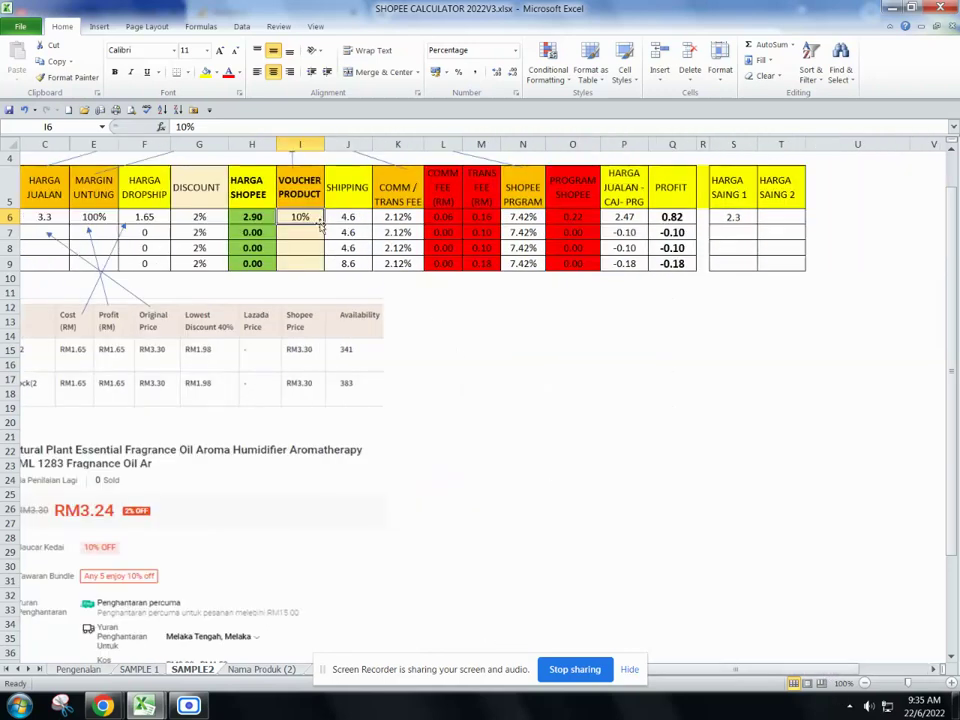
left_click(484, 217)
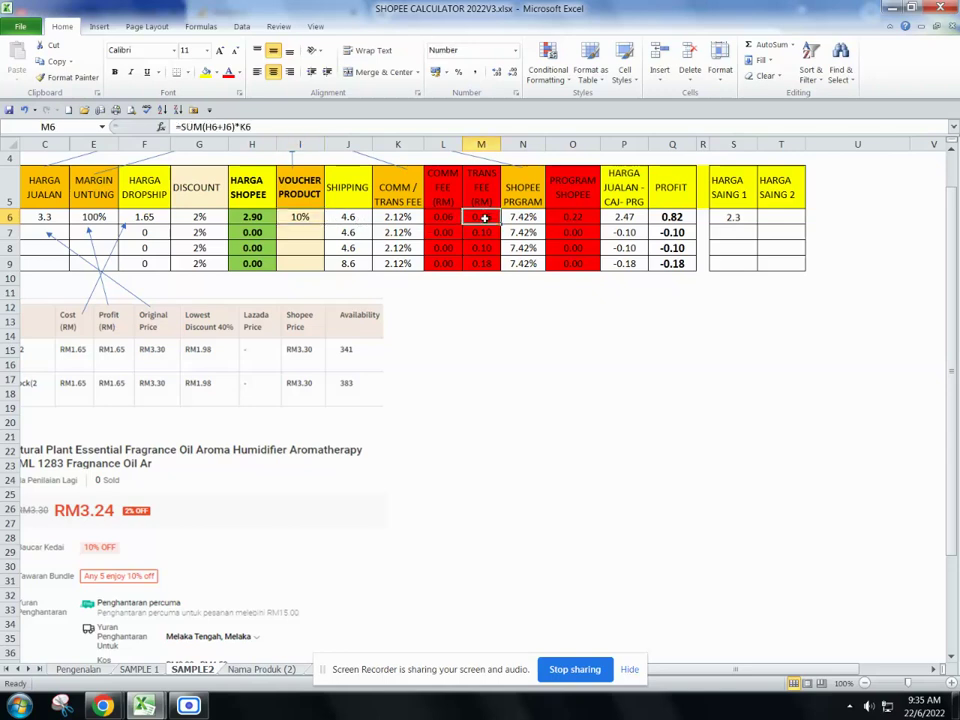
left_click(254, 217)
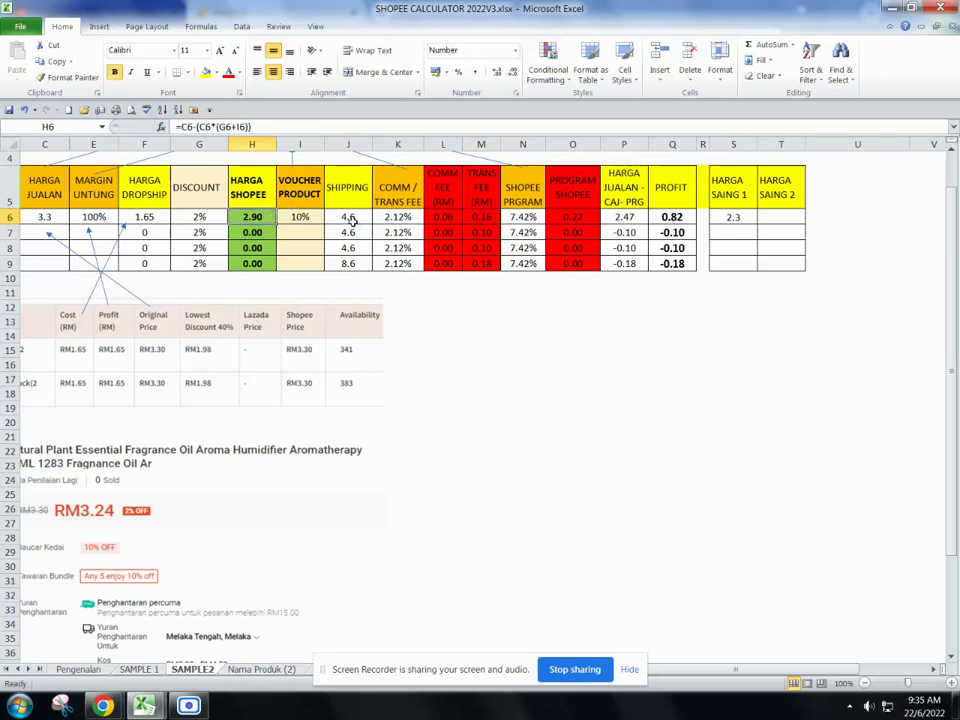
left_click(352, 218)
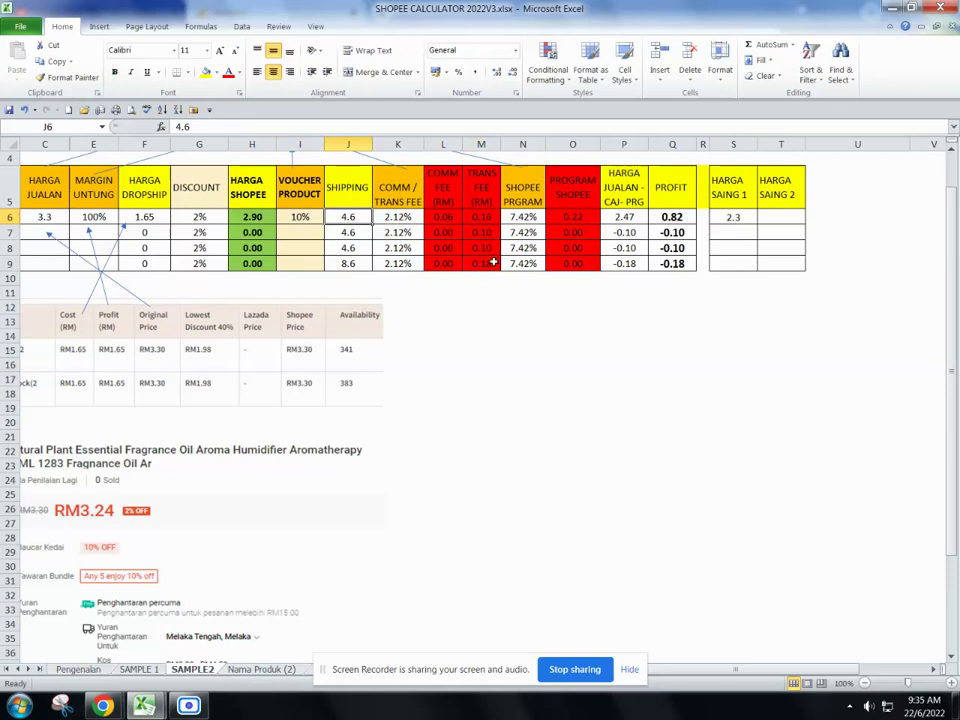
left_click(478, 217)
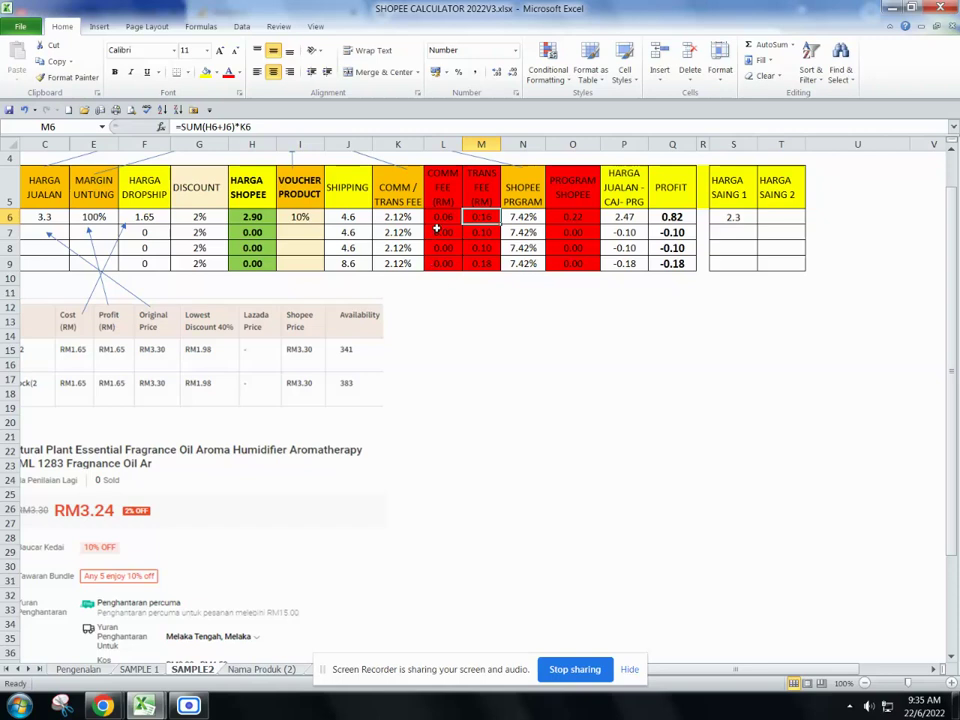
left_click(442, 217)
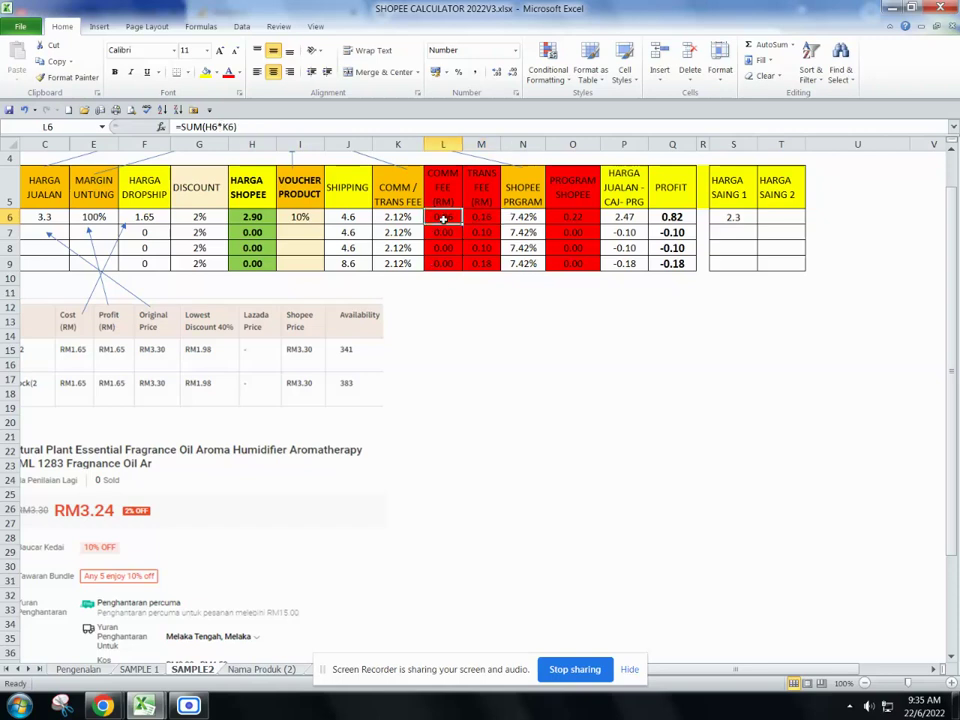
left_click(267, 216)
left_click(400, 217)
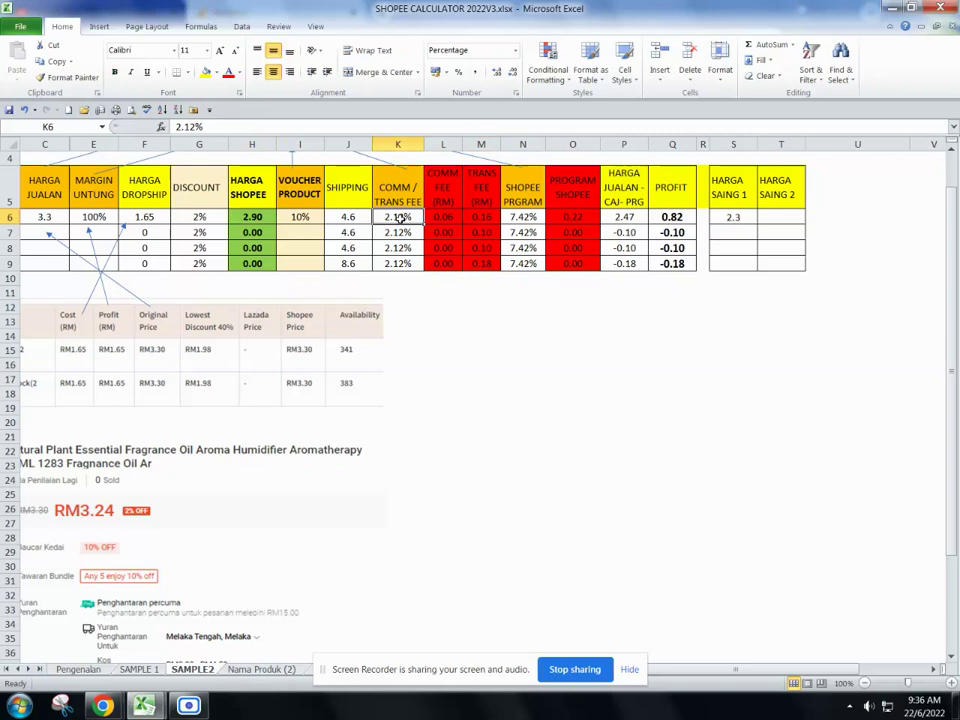
left_click(514, 365)
Examine the transaction, commission and programme fee tables on the Pengenalan sheet.
left_click(87, 672)
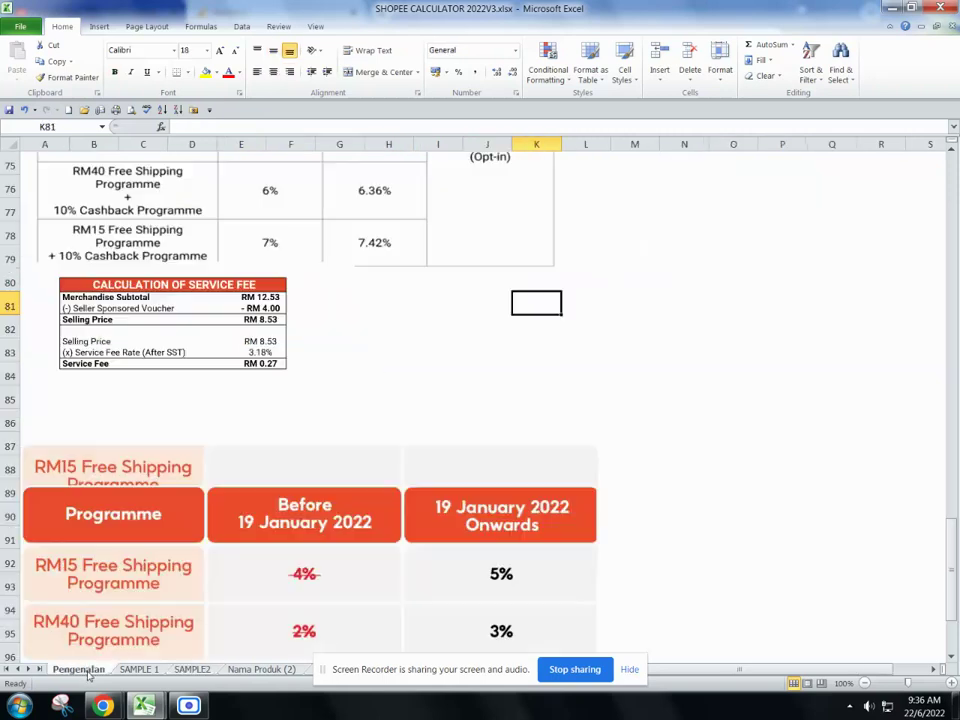
scroll(275, 542, "down", 5)
scroll(275, 542, "up", 10)
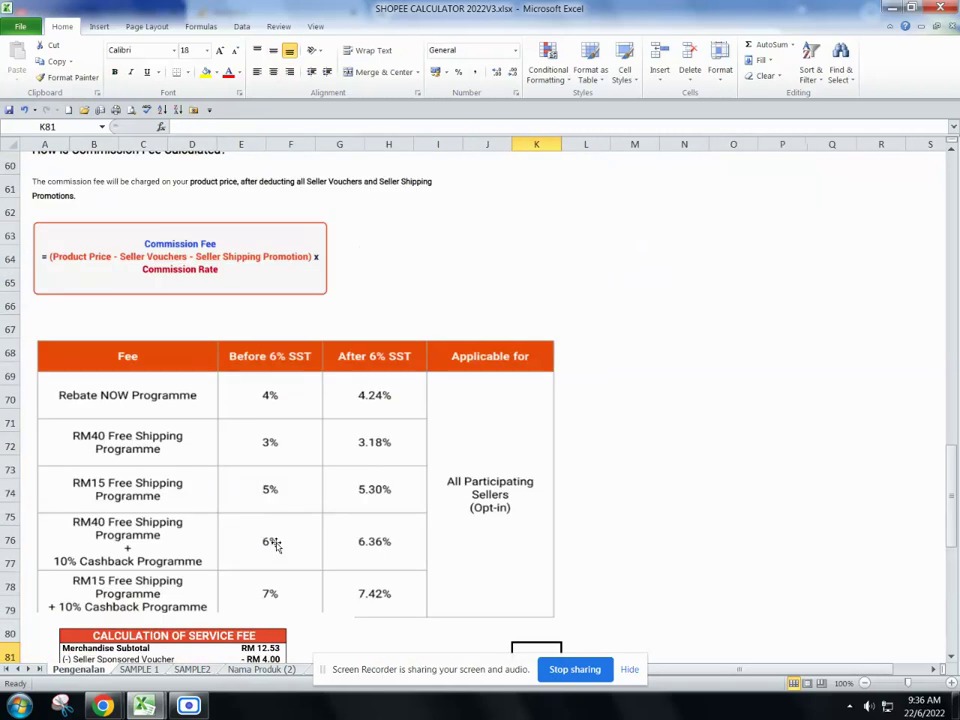
scroll(272, 444, "up", 13)
scroll(271, 445, "down", 4)
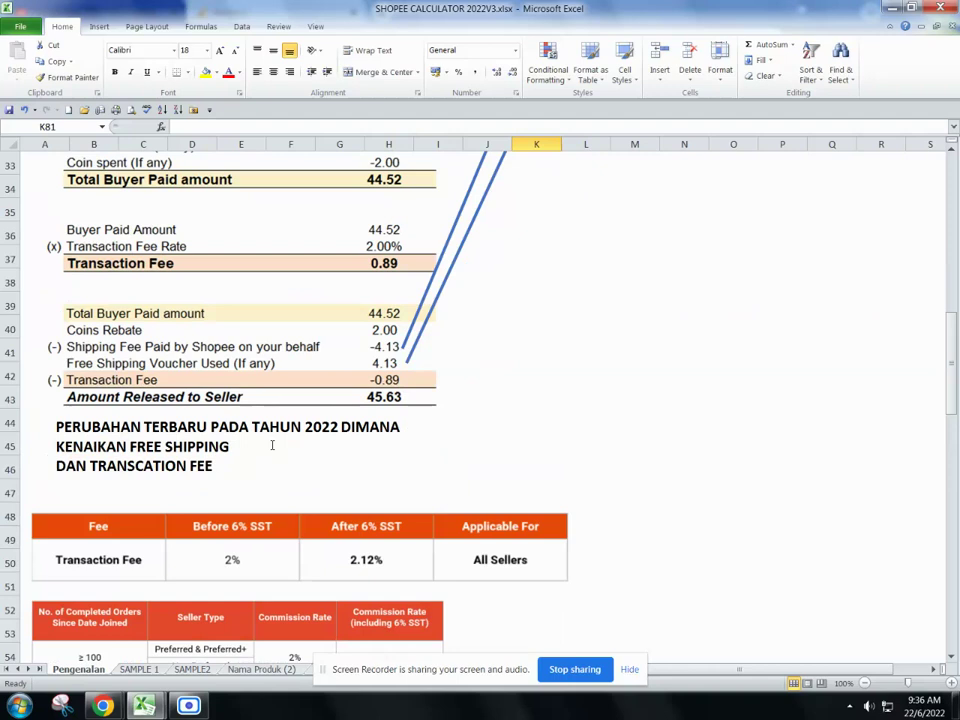
scroll(271, 445, "down", 6)
scroll(268, 449, "down", 2)
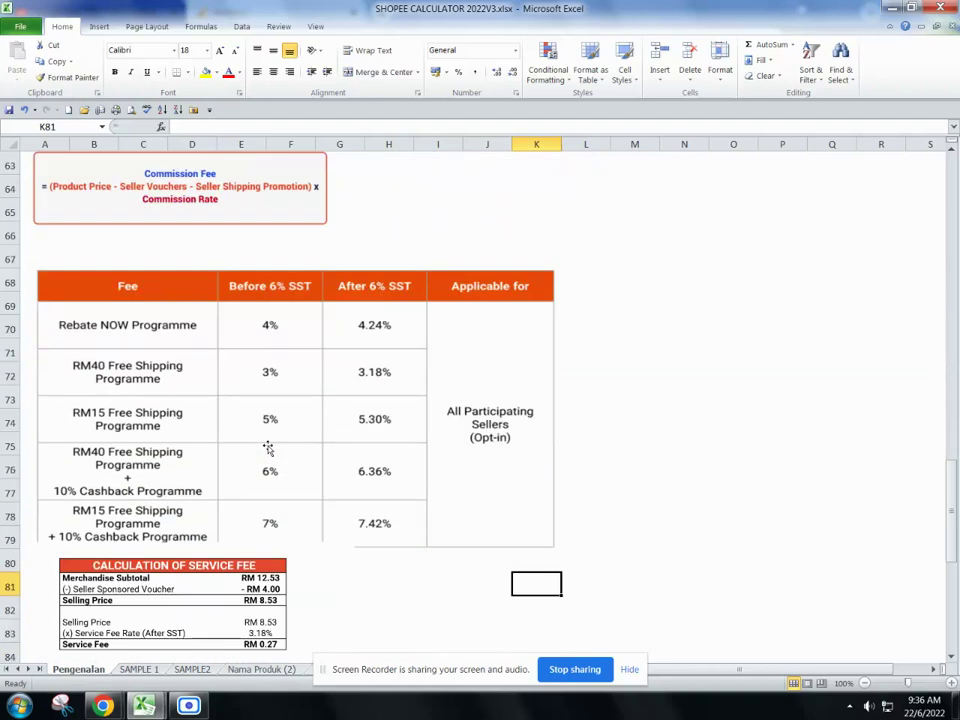
Check the Shopee program rate in N6 of SAMPLE2 against the programme fee table on the Pengenalan sheet.
left_click(194, 669)
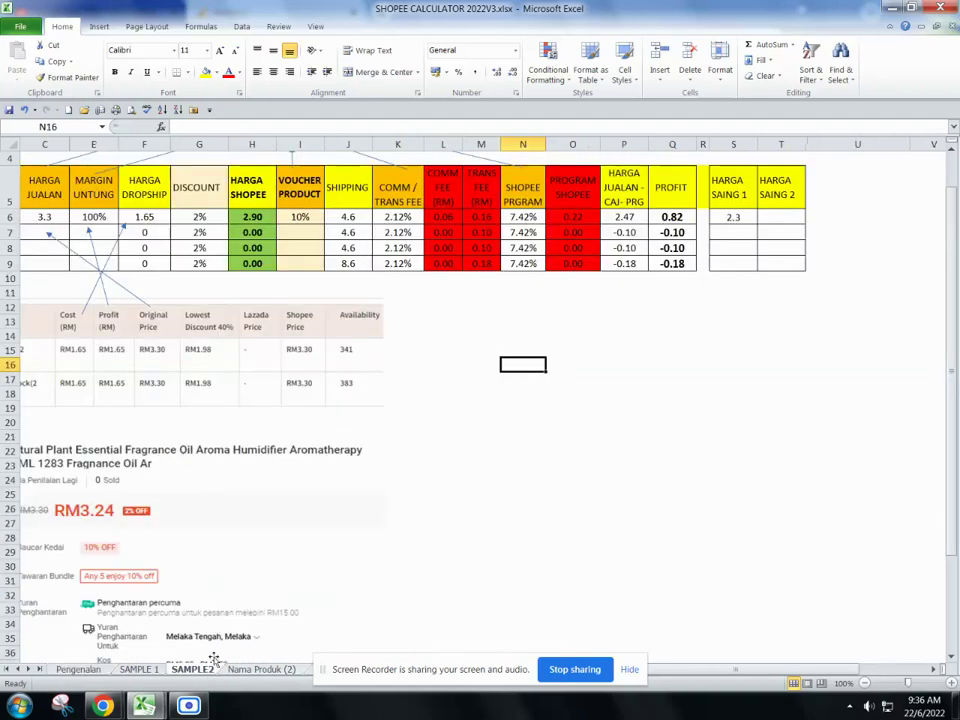
left_click(523, 216)
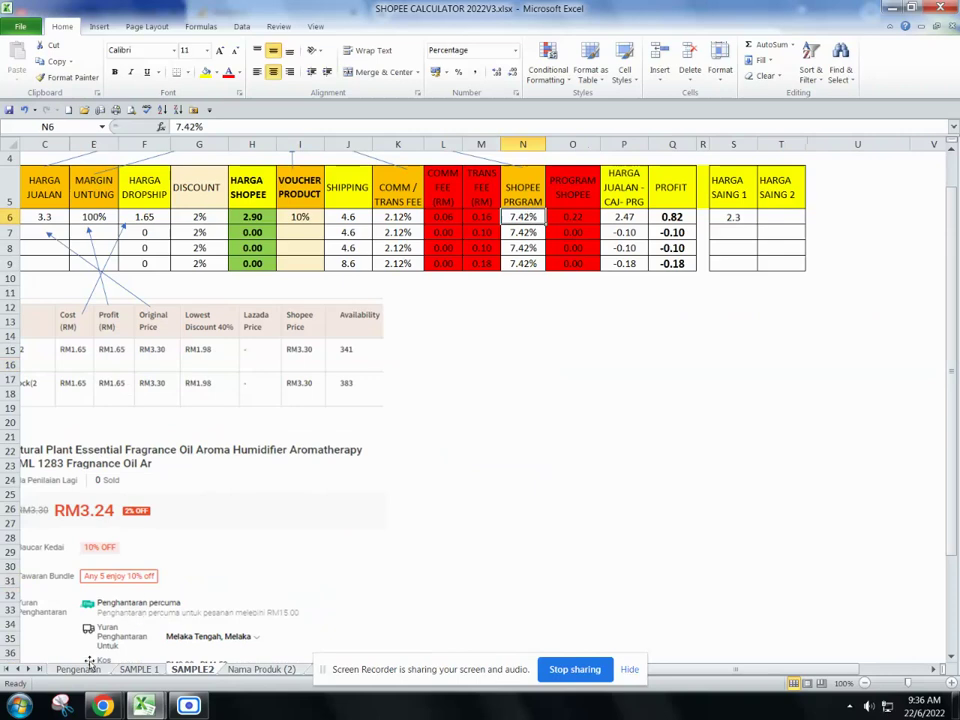
key("ctrl+Page_Up")
key("ctrl+Page_Up")
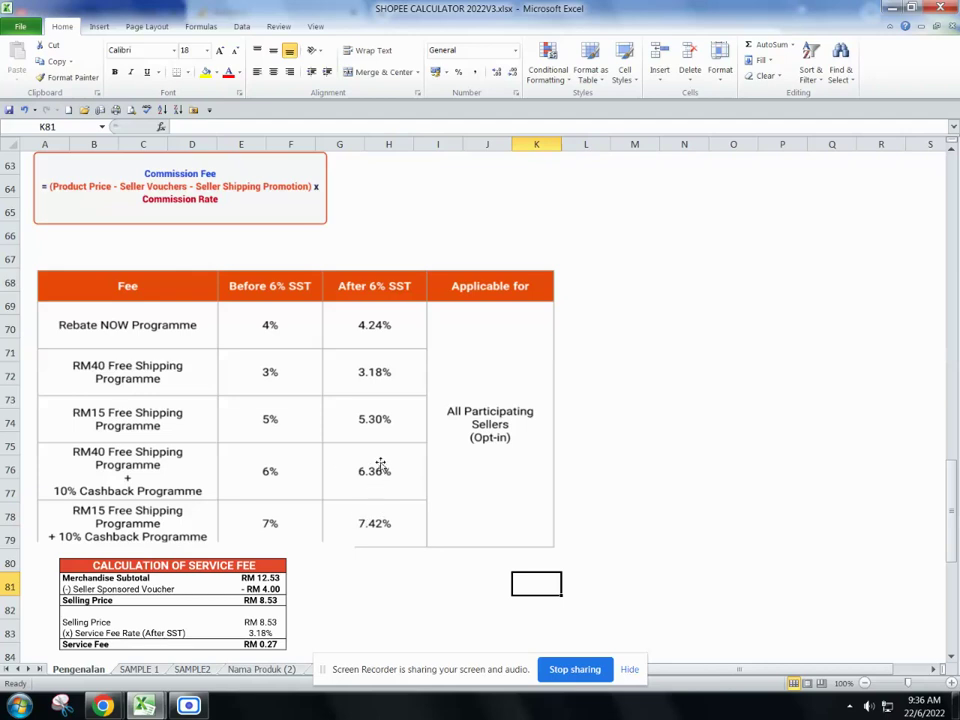
Return to SAMPLE2 and inspect the formula in P6 for the first item's selling price after charges.
left_click(203, 673)
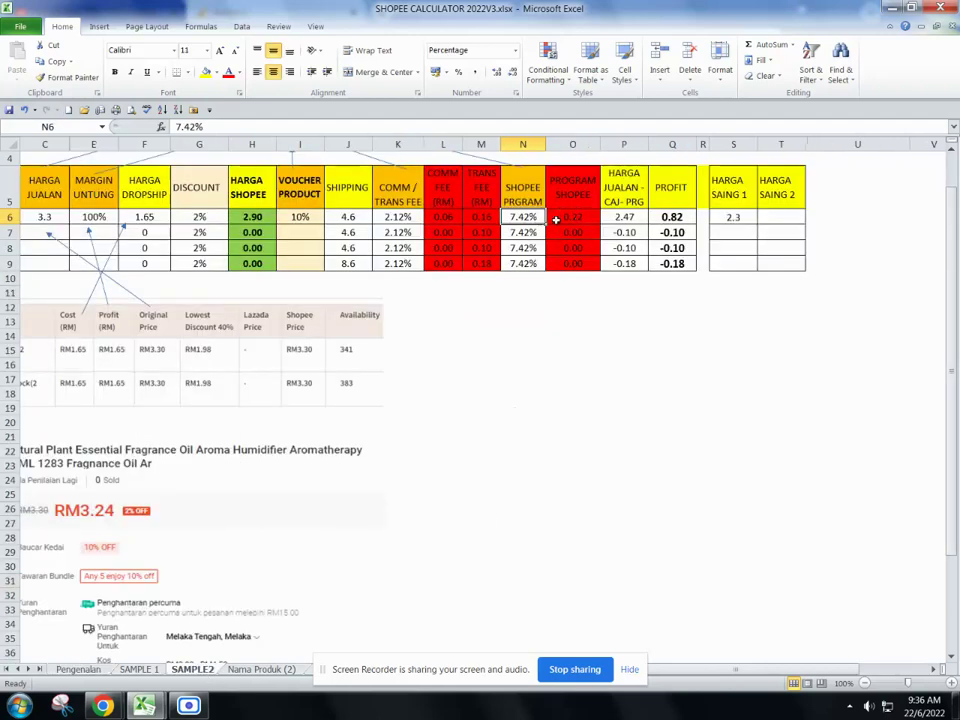
left_click(651, 364)
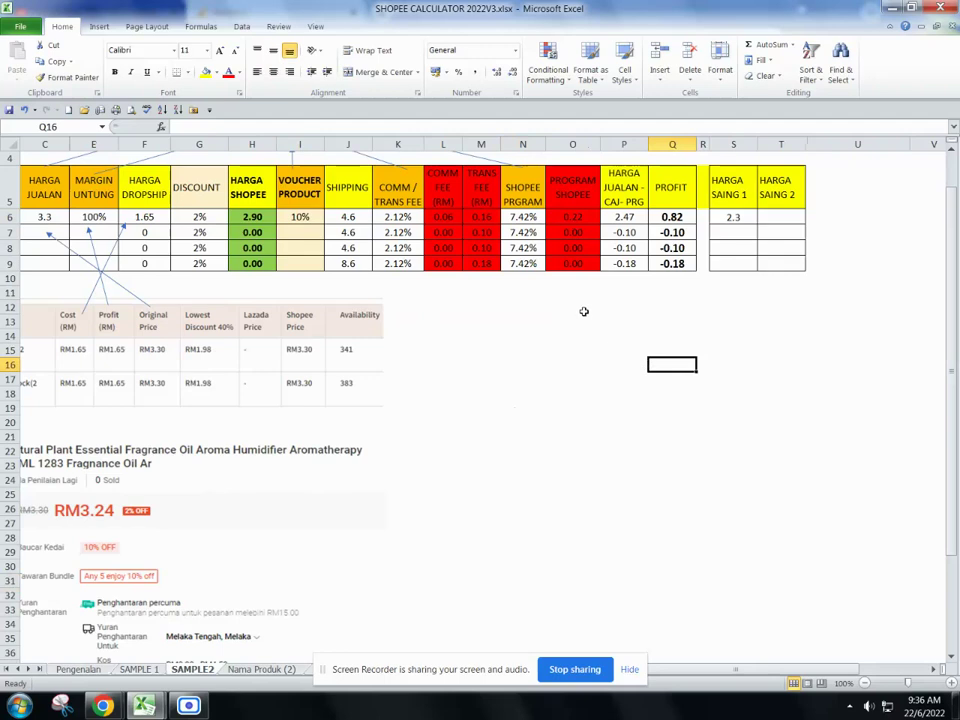
left_click(622, 217)
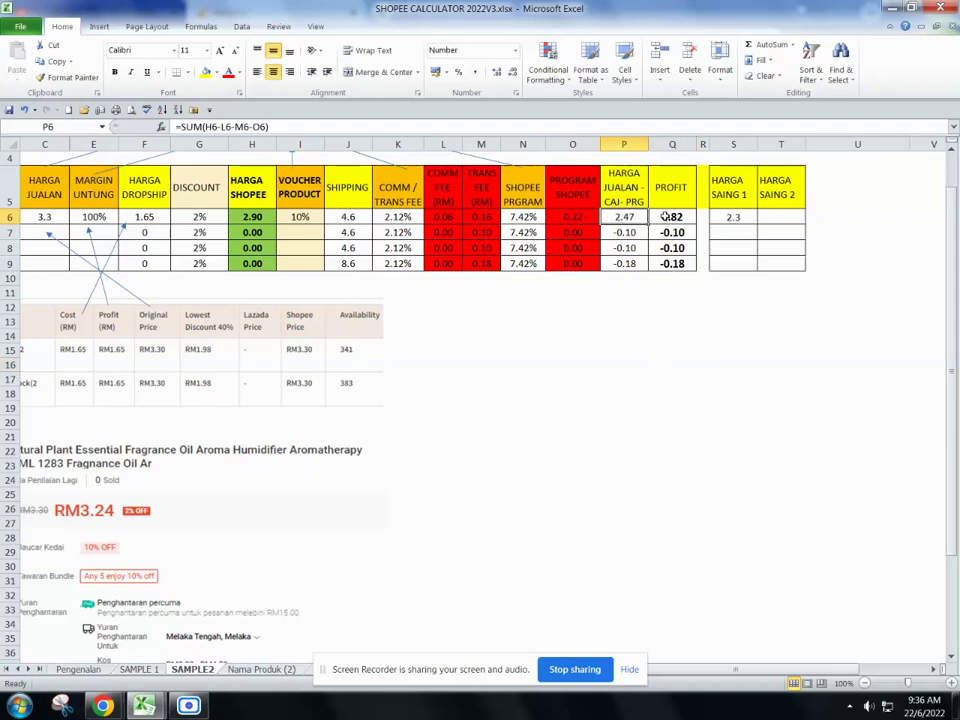
Go to the SAMPLE 1 sheet and inspect the discounted HARGA JUALAN formula in D9.
left_click(141, 670)
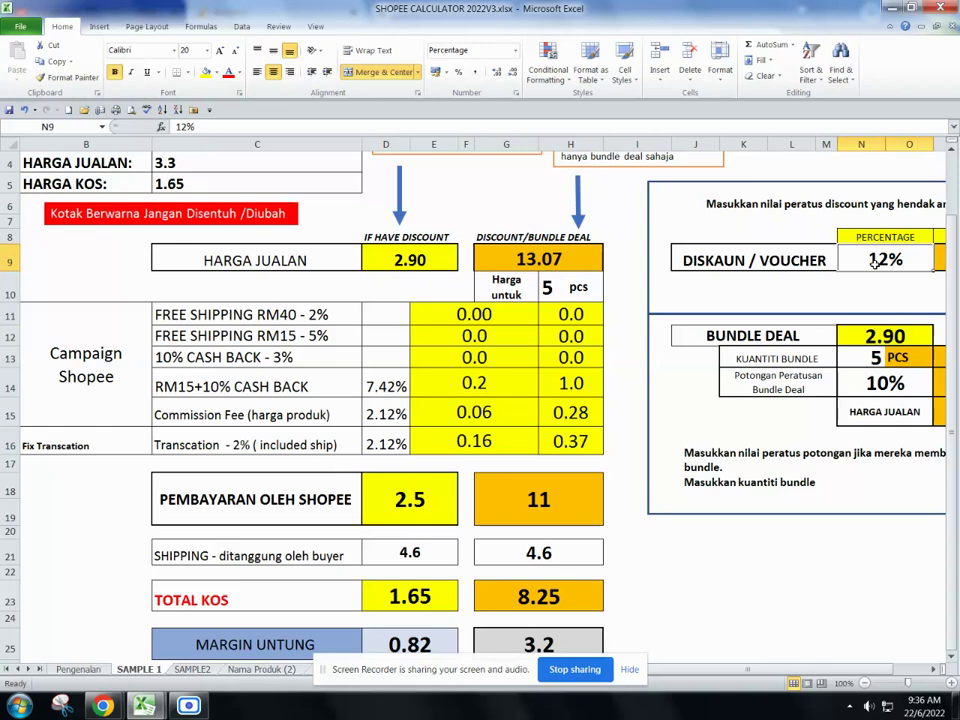
left_click(407, 261)
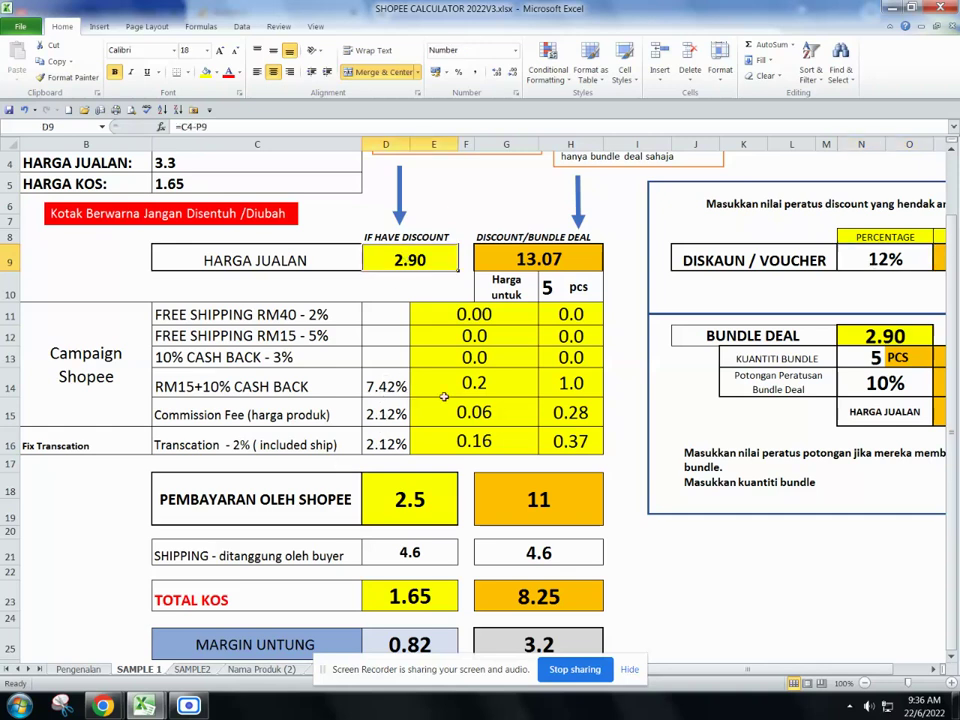
Examine the Shopee payment, shipping, total cost and profit margin rows on the SAMPLE 1 sheet.
scroll(461, 390, "down", 1)
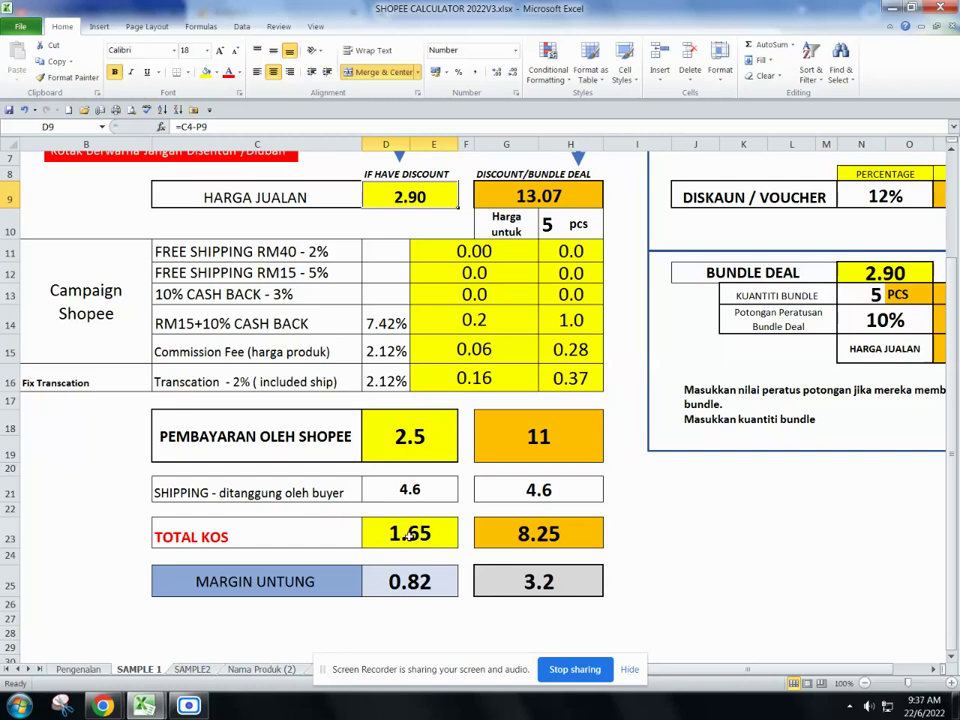
scroll(305, 402, "up", 2)
scroll(189, 250, "down", 3)
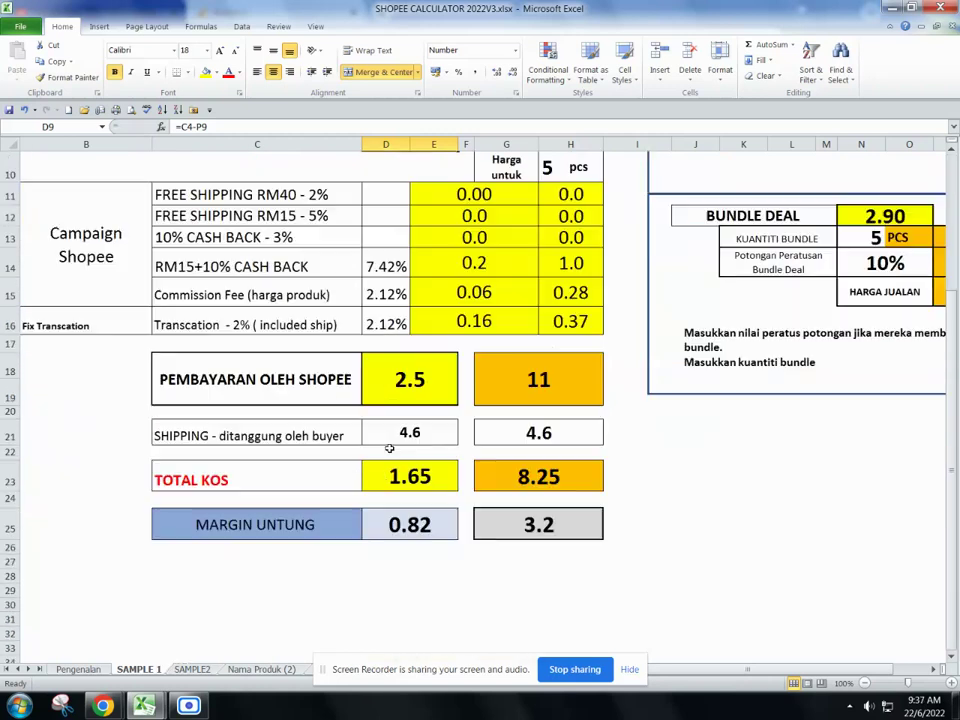
On SAMPLE2, compare the first item's competitor price in S6 with its HARGA SHOPEE formula in H6.
left_click(200, 668)
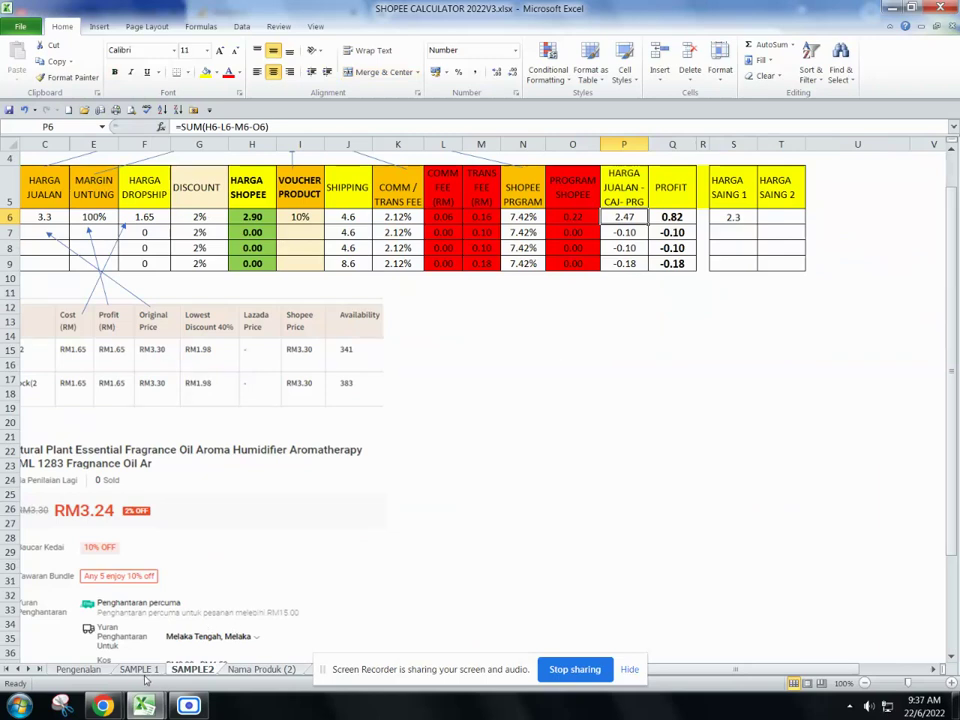
scroll(440, 490, "up", 1)
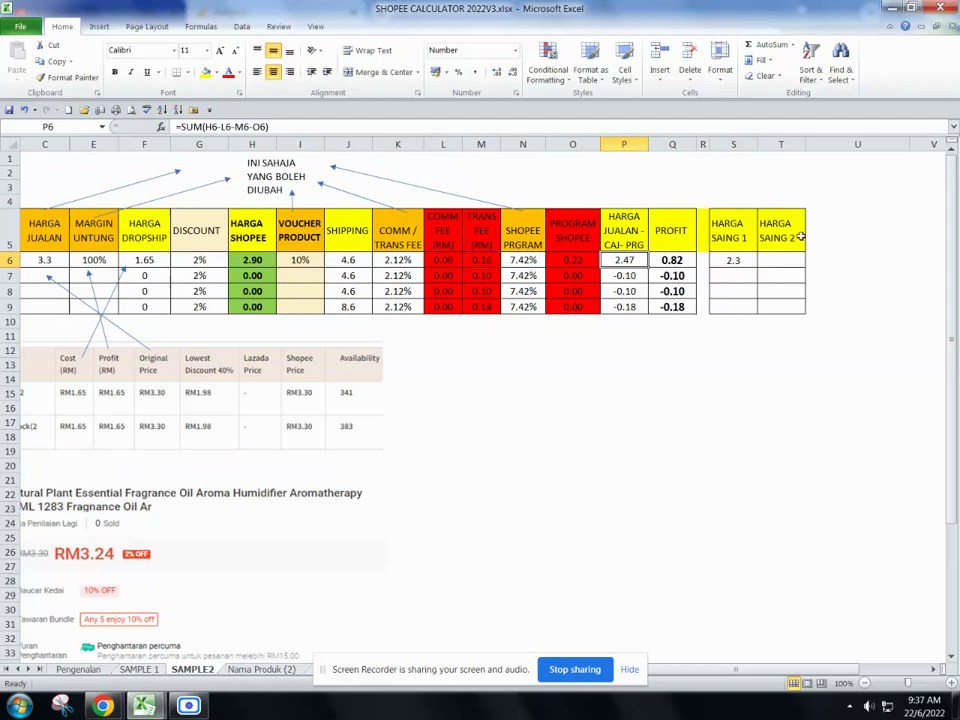
left_click(737, 261)
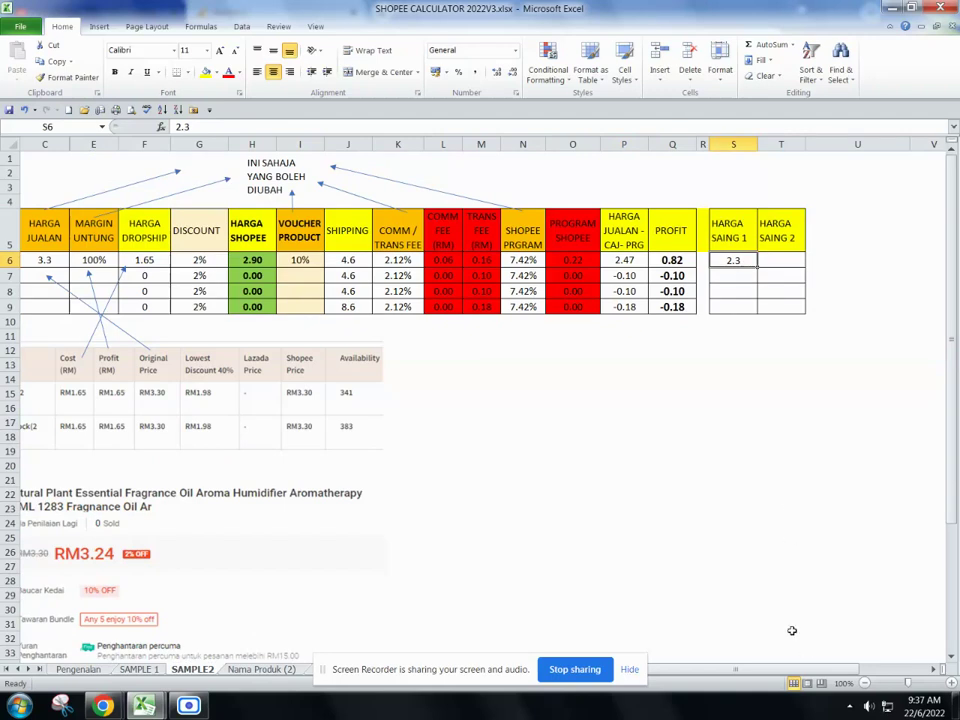
left_click(264, 258)
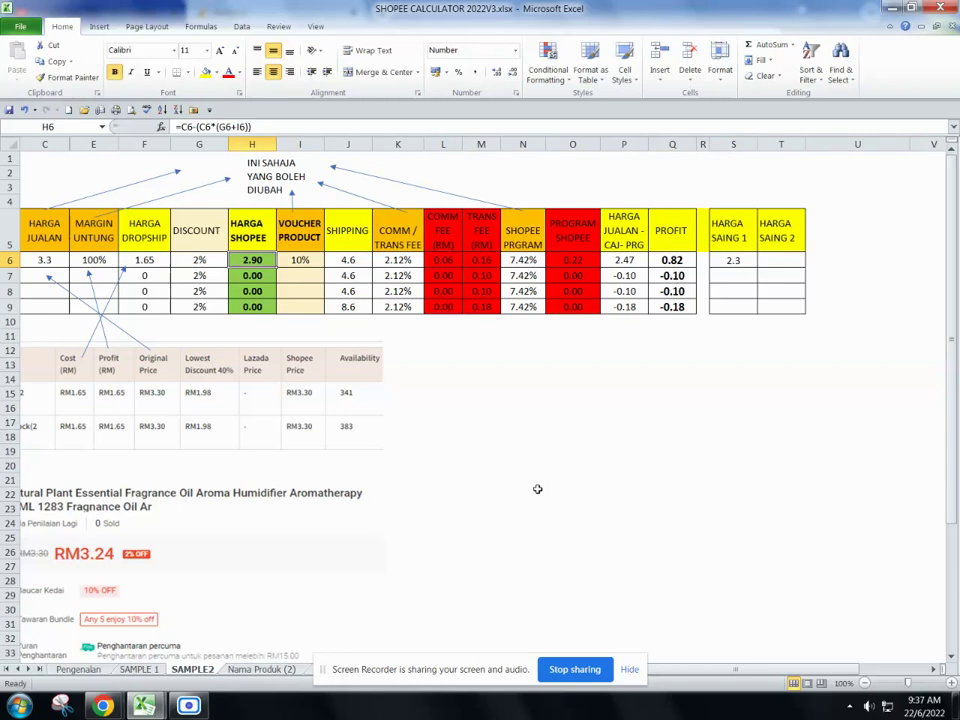
Examine the voucher and bundle offers in the product listing picture on the SAMPLE2 sheet.
scroll(530, 490, "down", 2)
scroll(530, 490, "down", 1)
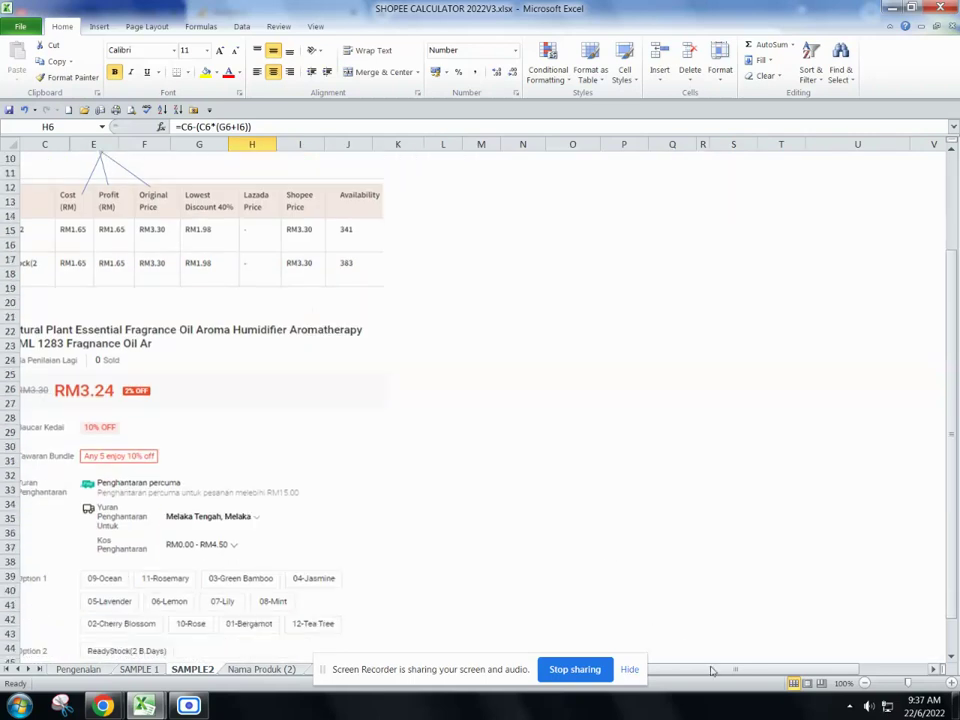
left_click_drag(709, 669, 690, 669)
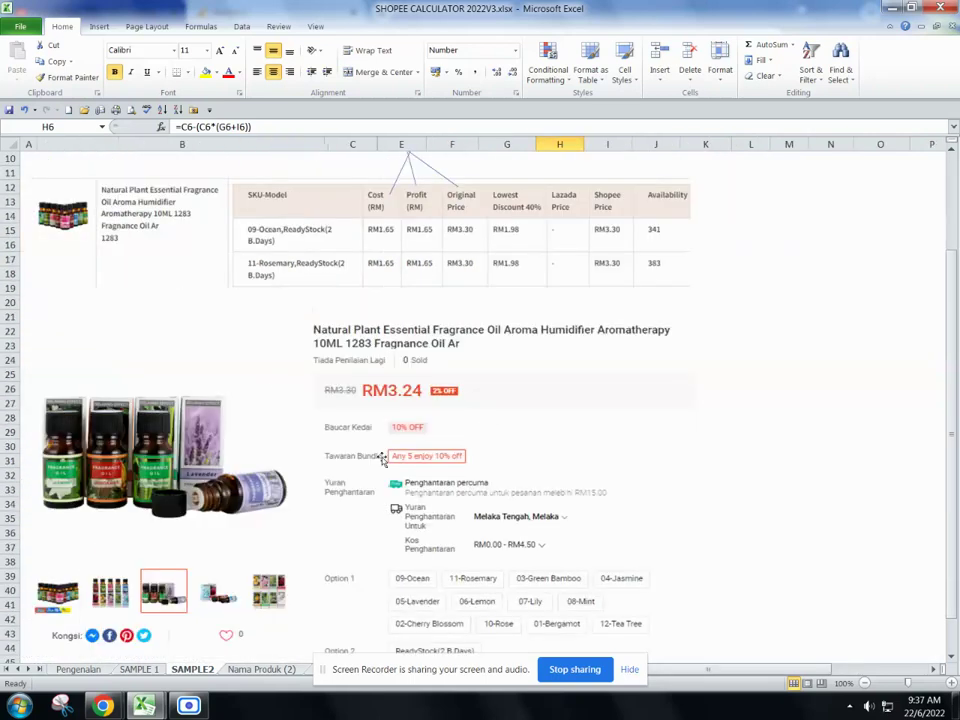
On SAMPLE 1, inspect the bundle quantity in N13 and bundle discount in N14, and review the bundle column's profit margin.
left_click(139, 669)
scroll(664, 465, "up", 2)
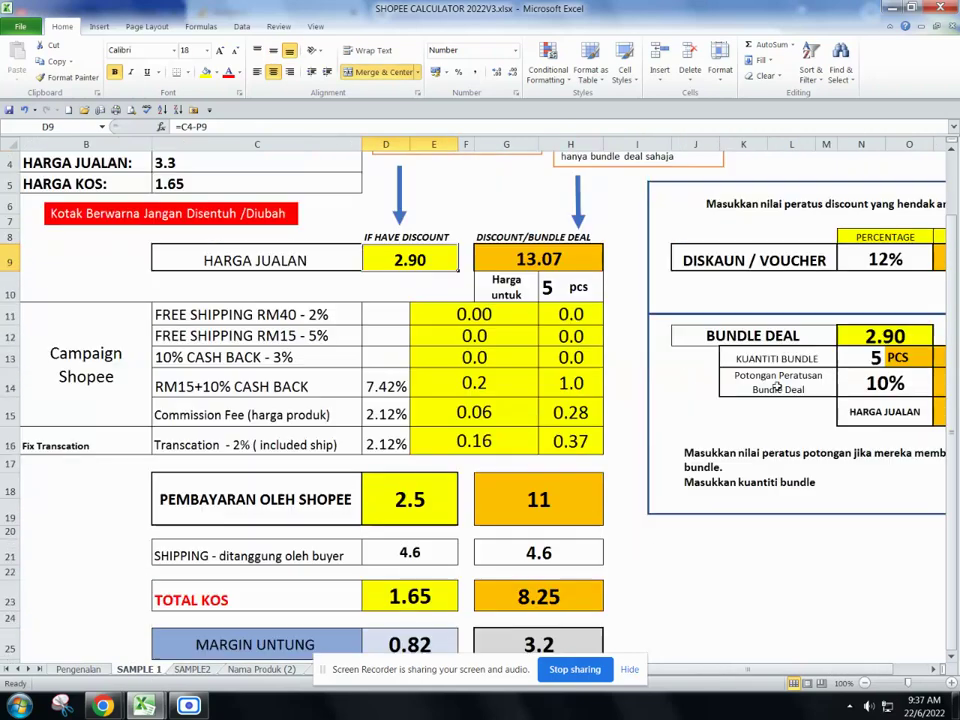
left_click(874, 358)
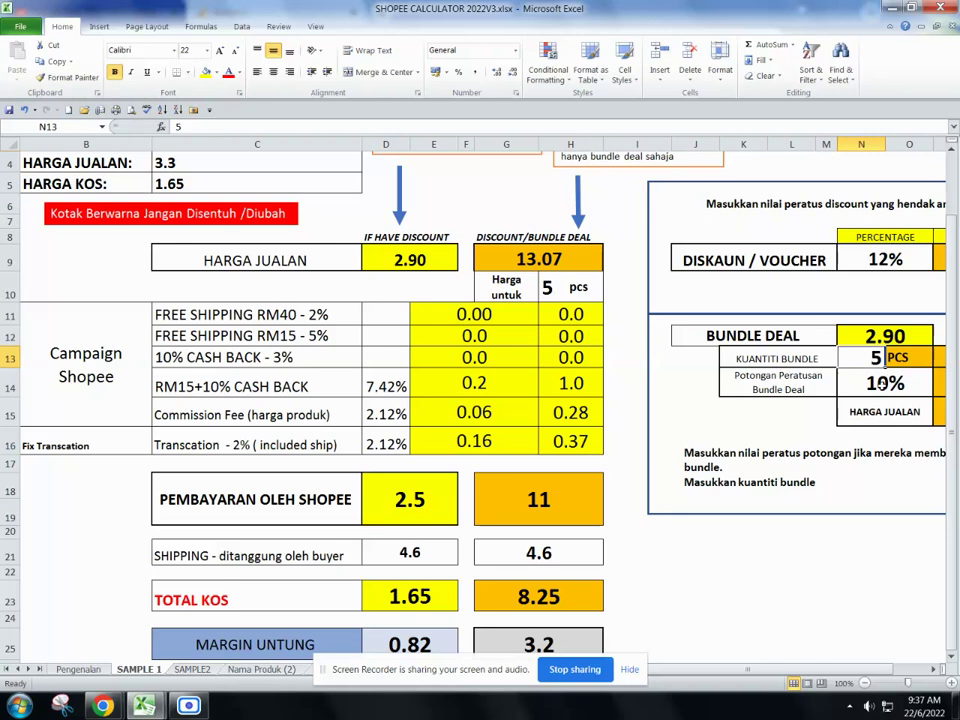
left_click(880, 383)
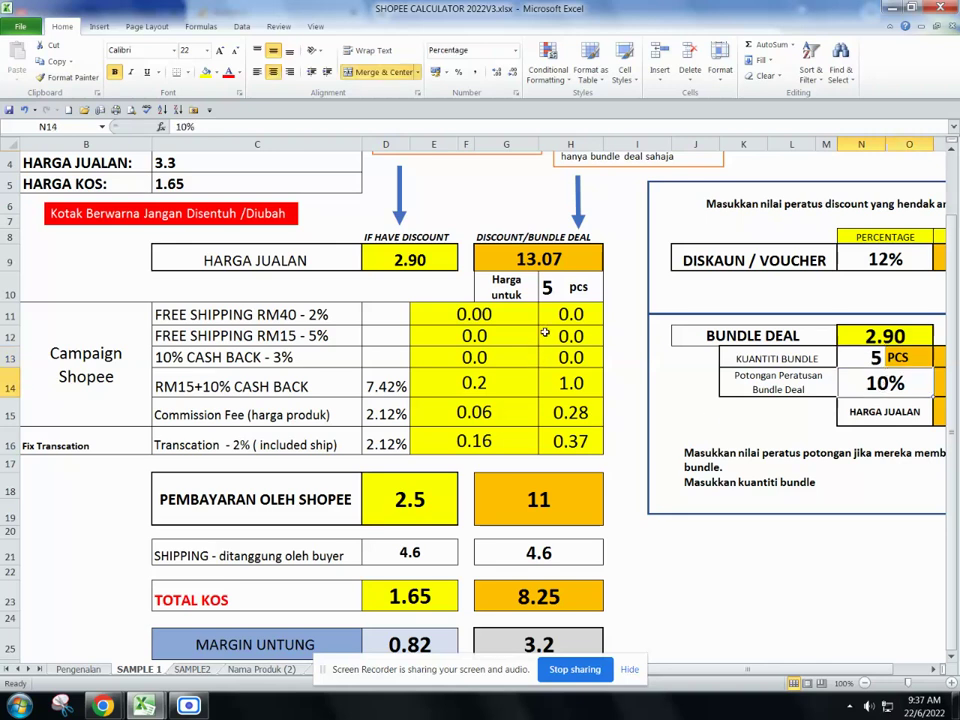
scroll(551, 321, "down", 1)
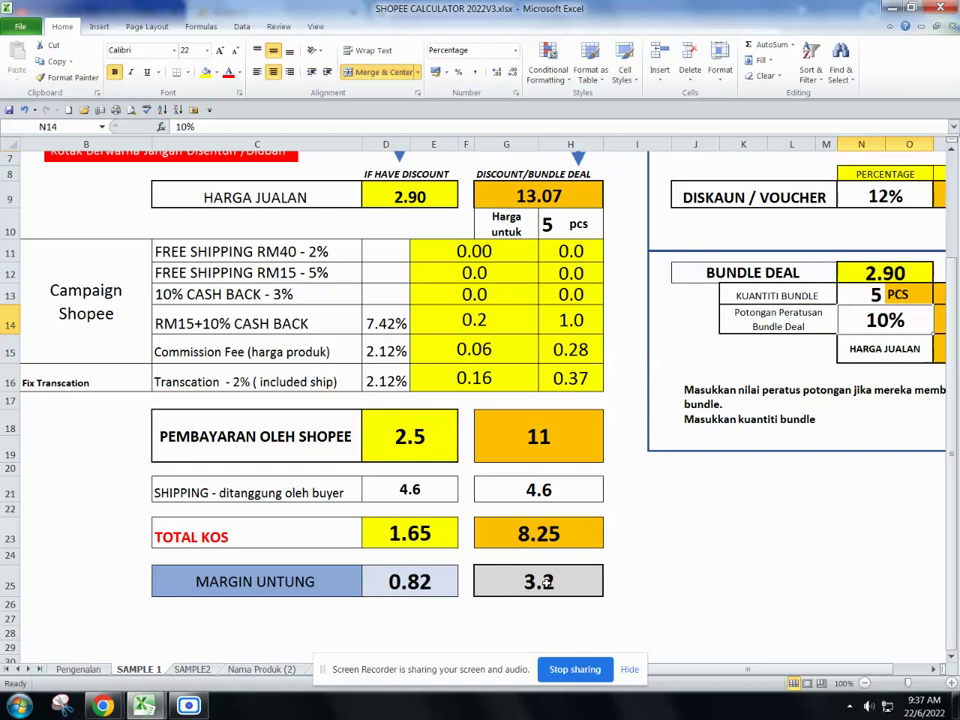
scroll(546, 582, "up", 2)
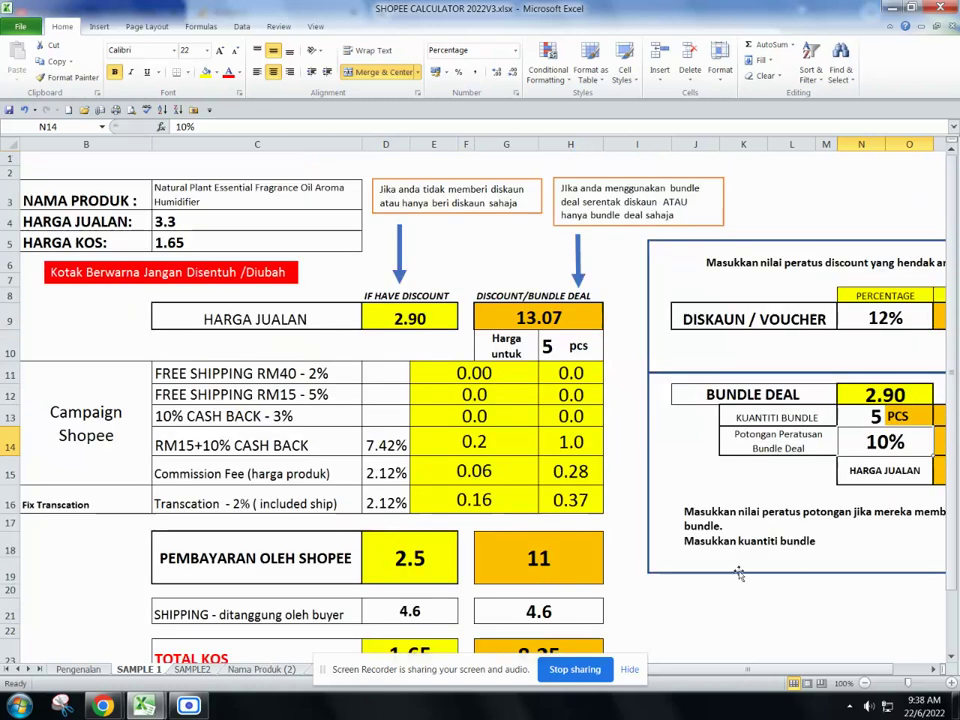
Revisit the SAMPLE2 pricing table and switch to the Akaun-User-PC.xlsx workbook.
left_click(196, 672)
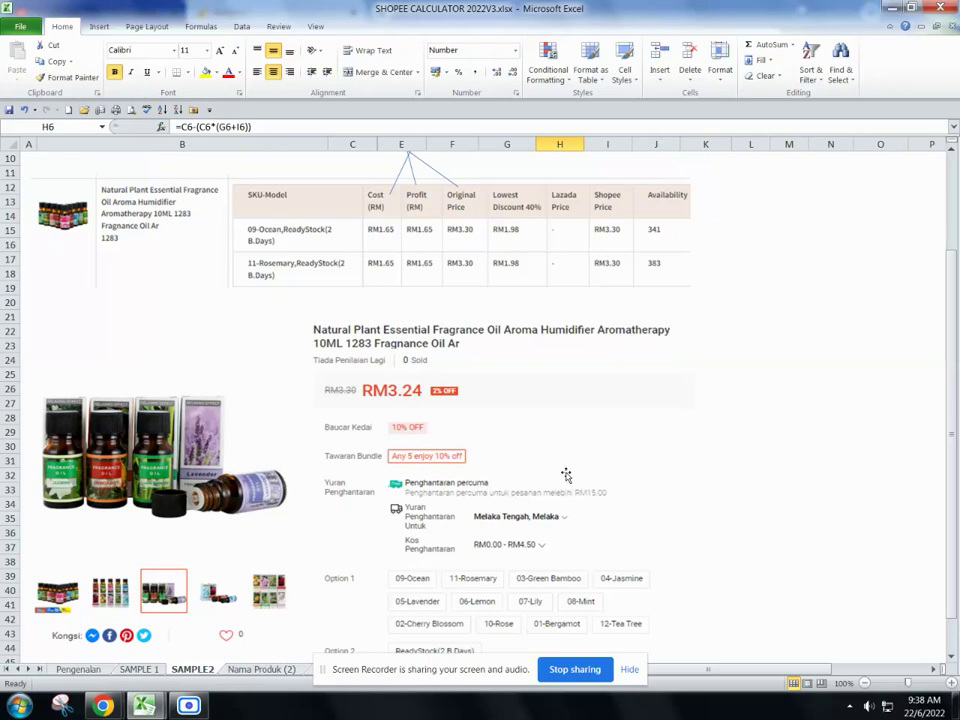
scroll(729, 506, "up", 3)
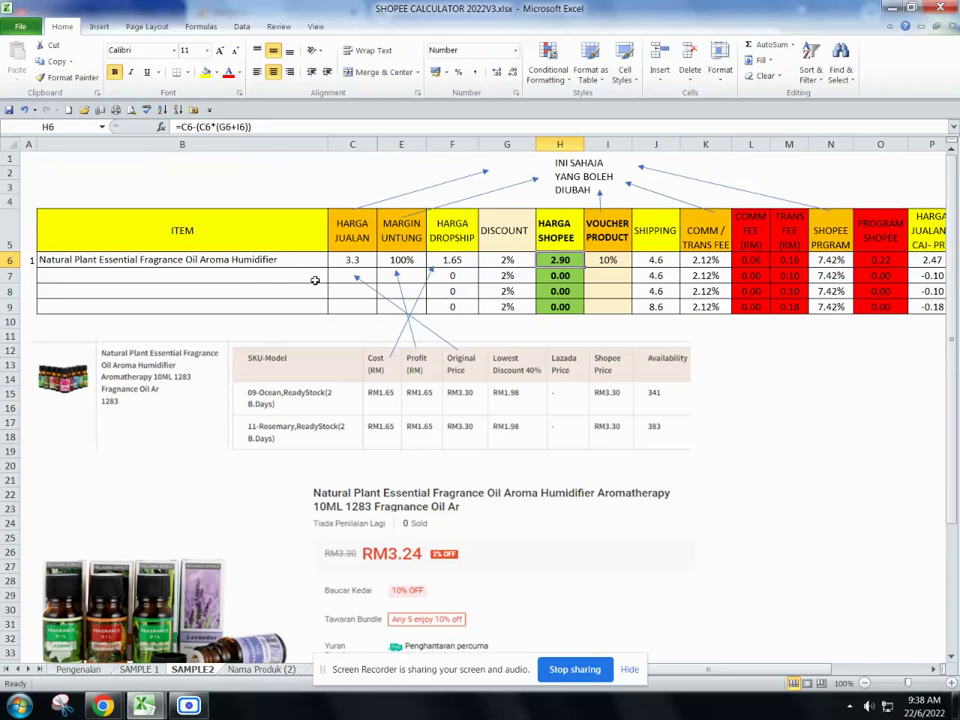
mouse_move(144, 706)
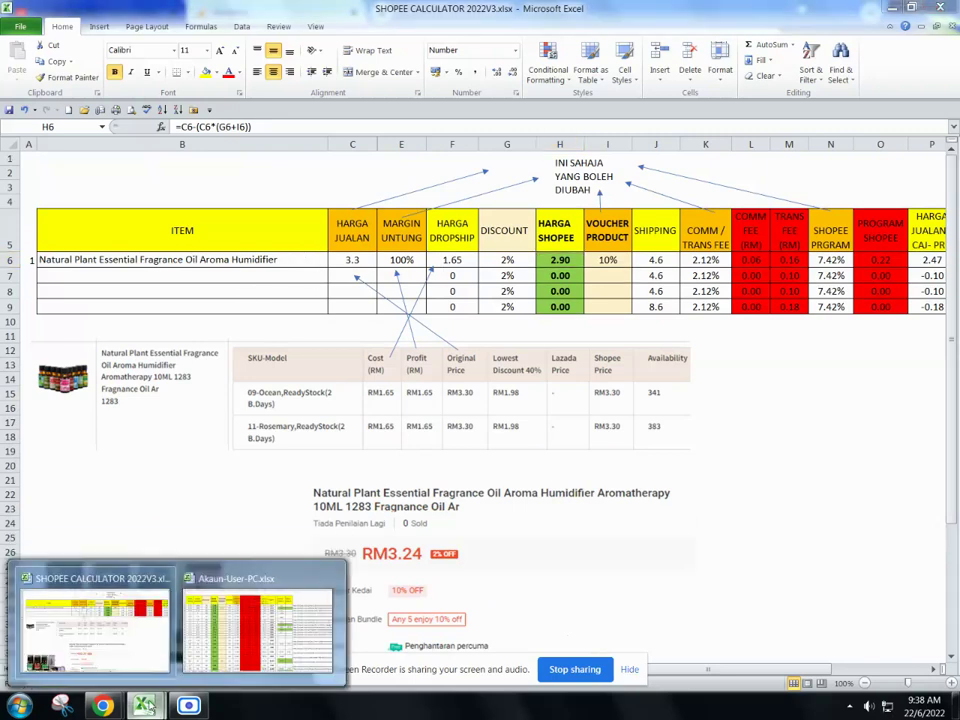
left_click(278, 634)
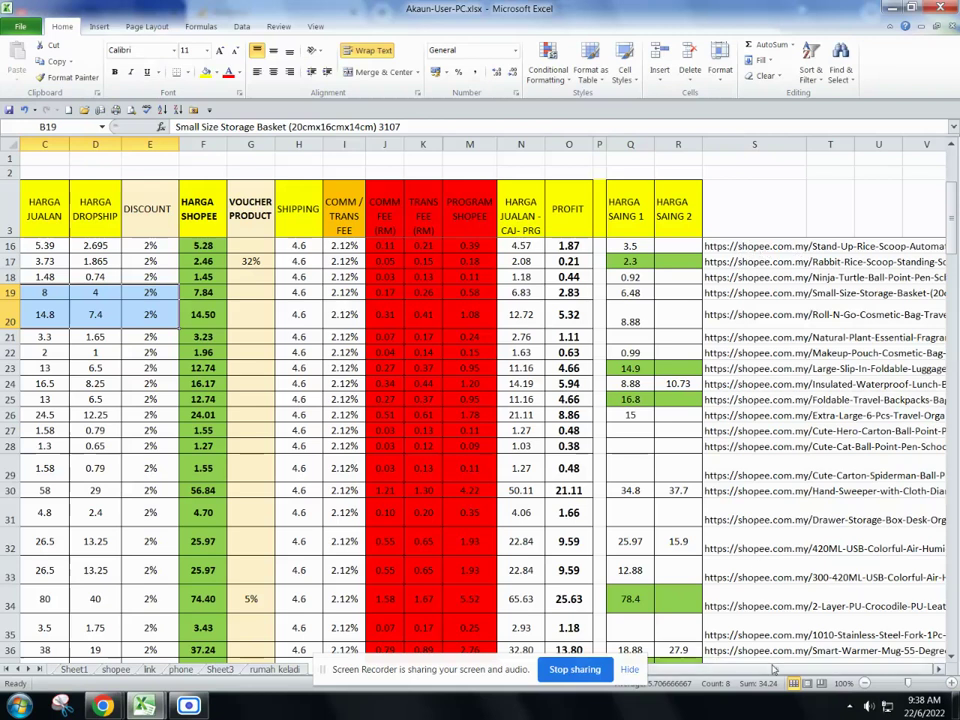
Examine the full product price list in Akaun-User-PC.xlsx, from the first item to the last filled row.
left_click_drag(740, 670, 733, 672)
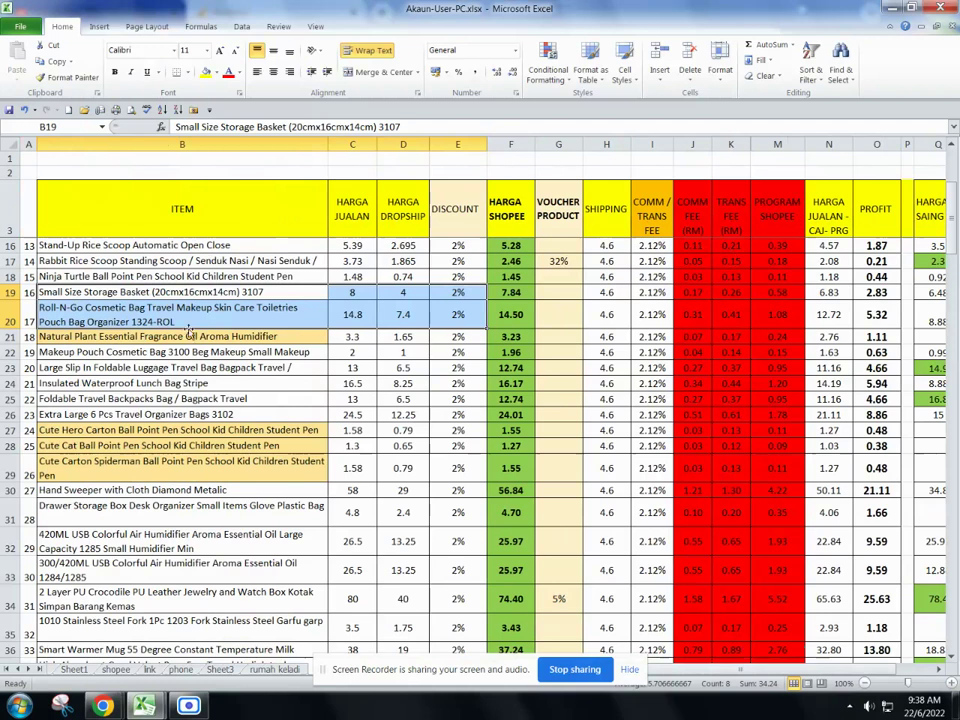
scroll(150, 347, "down", 7)
scroll(150, 347, "down", 6)
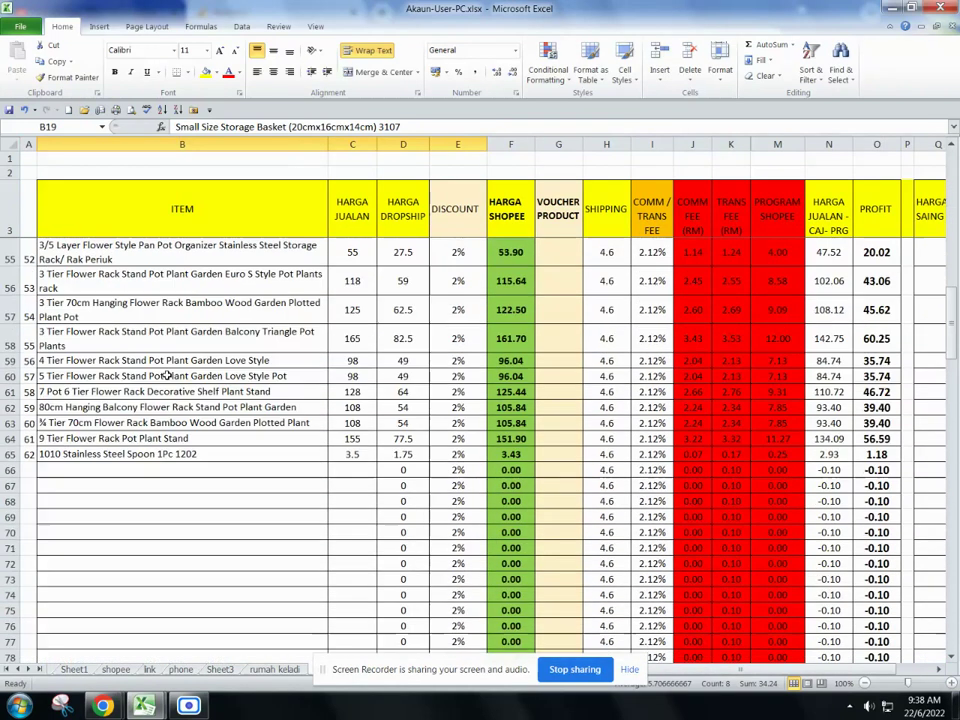
scroll(393, 445, "up", 3)
scroll(393, 445, "up", 5)
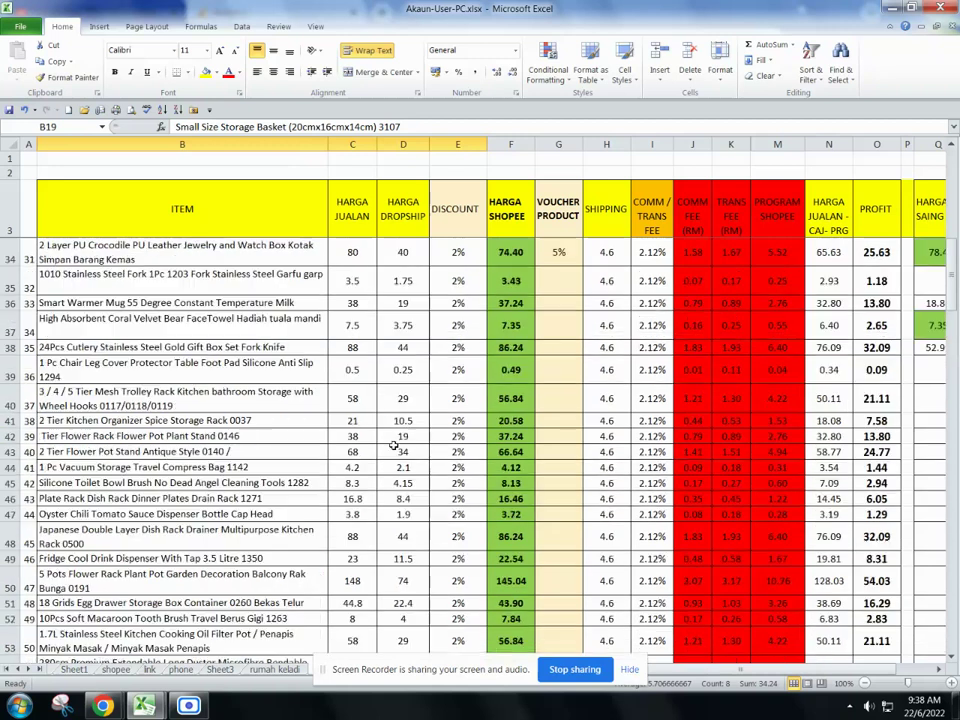
scroll(393, 445, "up", 9)
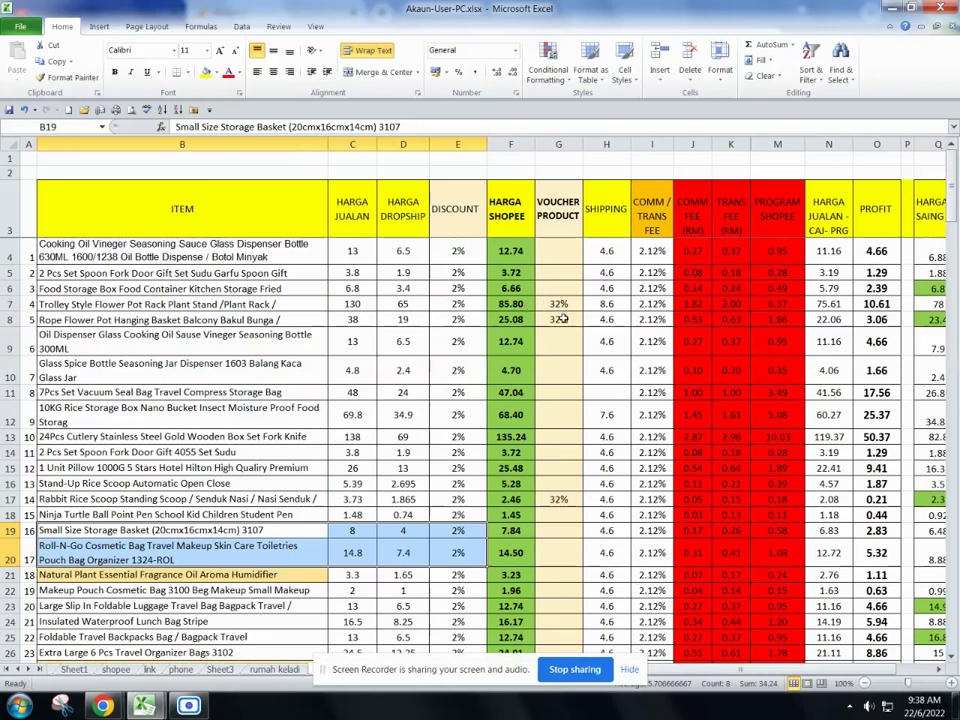
Compare HARGA SHOPEE with the HARGA SAING 1 competitor price for the flower pot products in rows 7 and 8.
left_click_drag(687, 673, 718, 676)
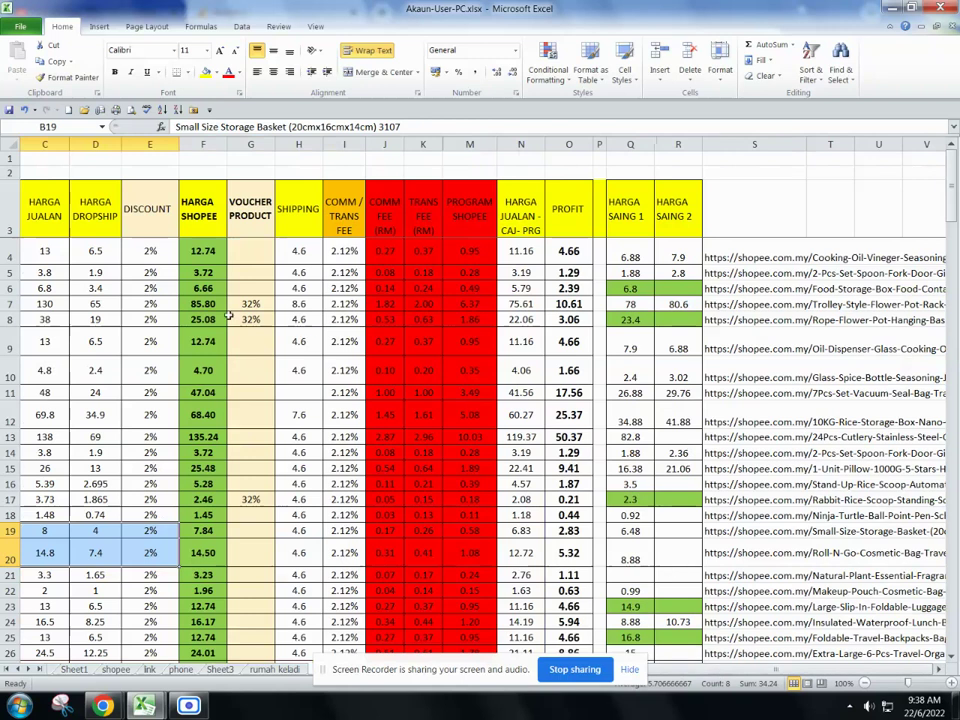
left_click(220, 305)
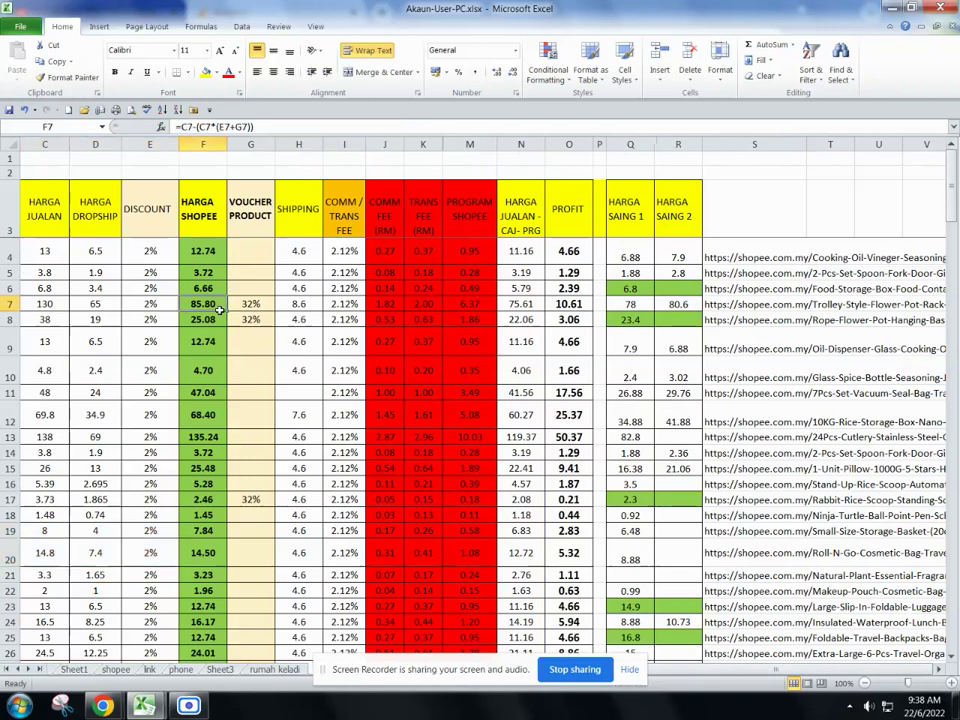
left_click(643, 305)
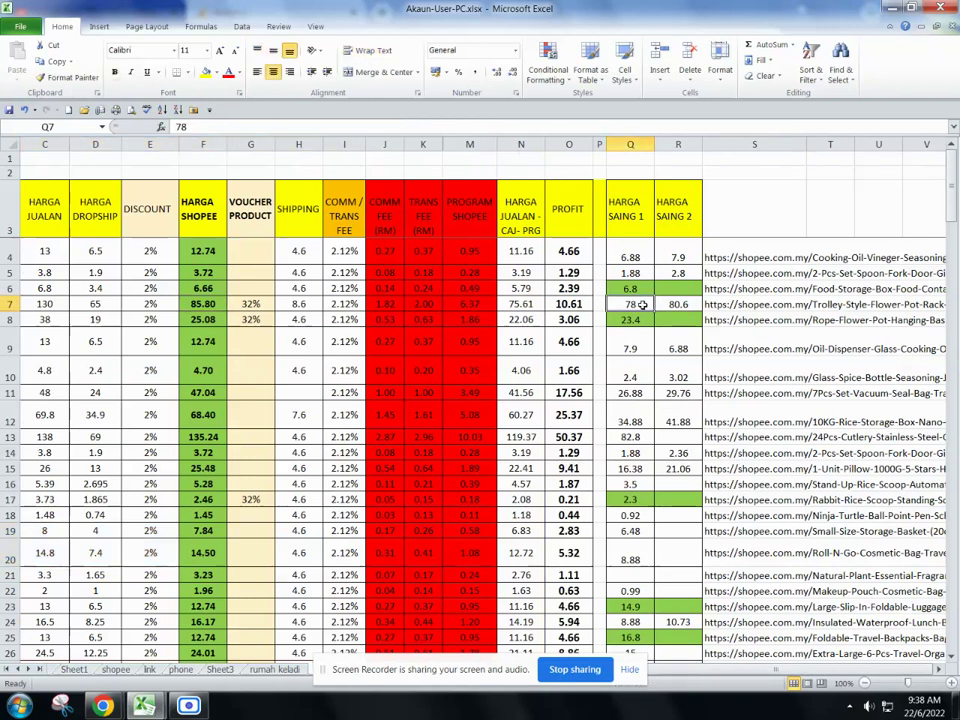
left_click(218, 321)
left_click(632, 319)
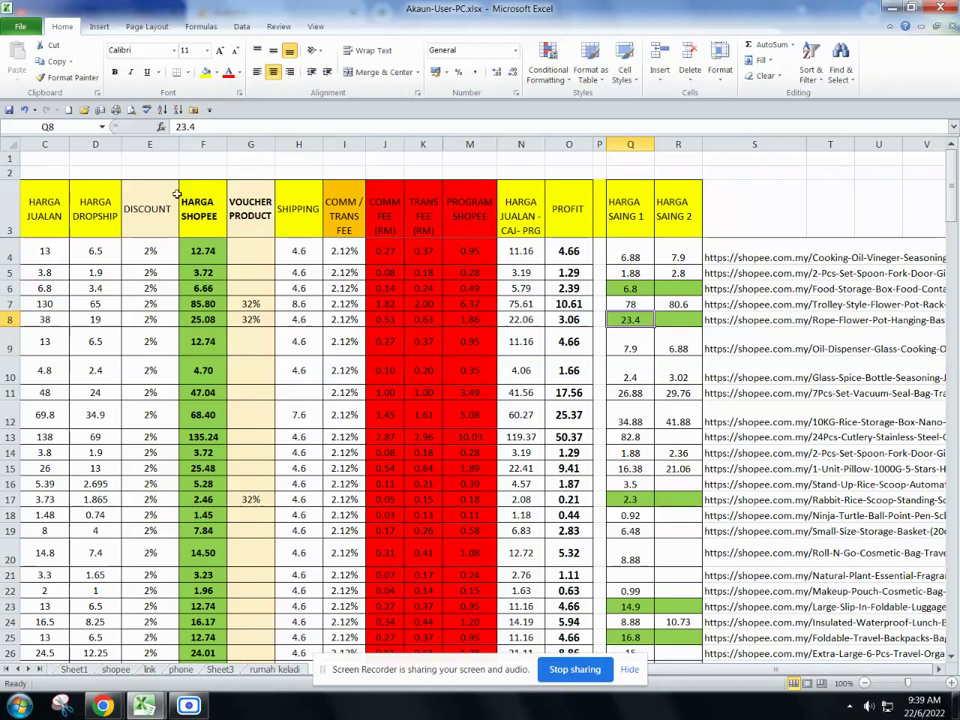
scroll(562, 500, "left", 2)
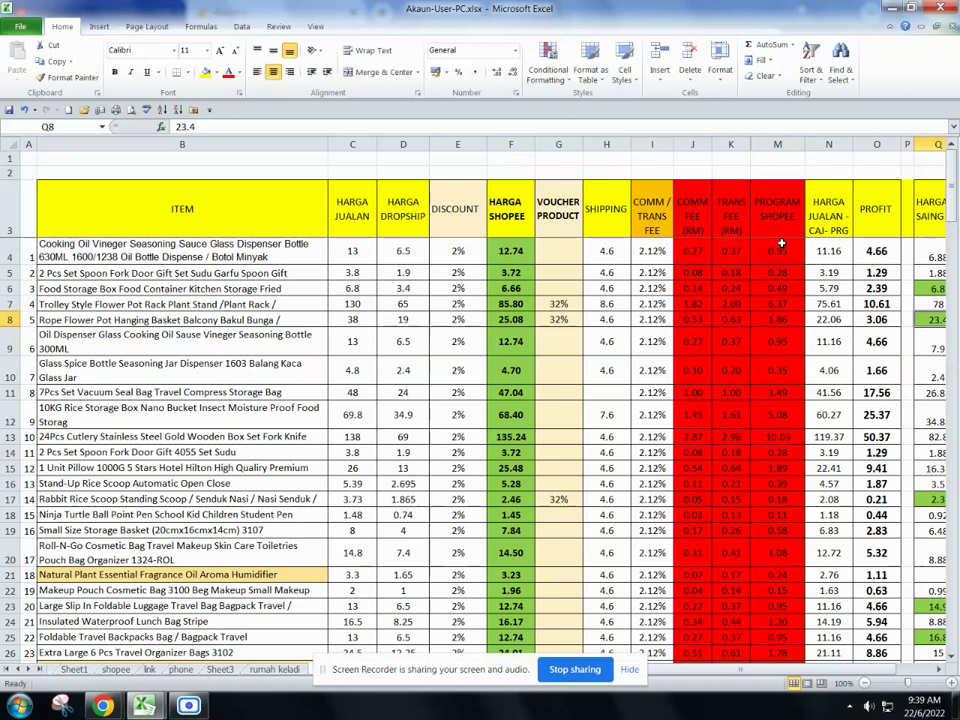
In the SHOPEE CALCULATOR 2022V3.xlsx workbook, clear the Shopee program rate in N6 of SAMPLE2 and undo the deletion.
mouse_move(148, 706)
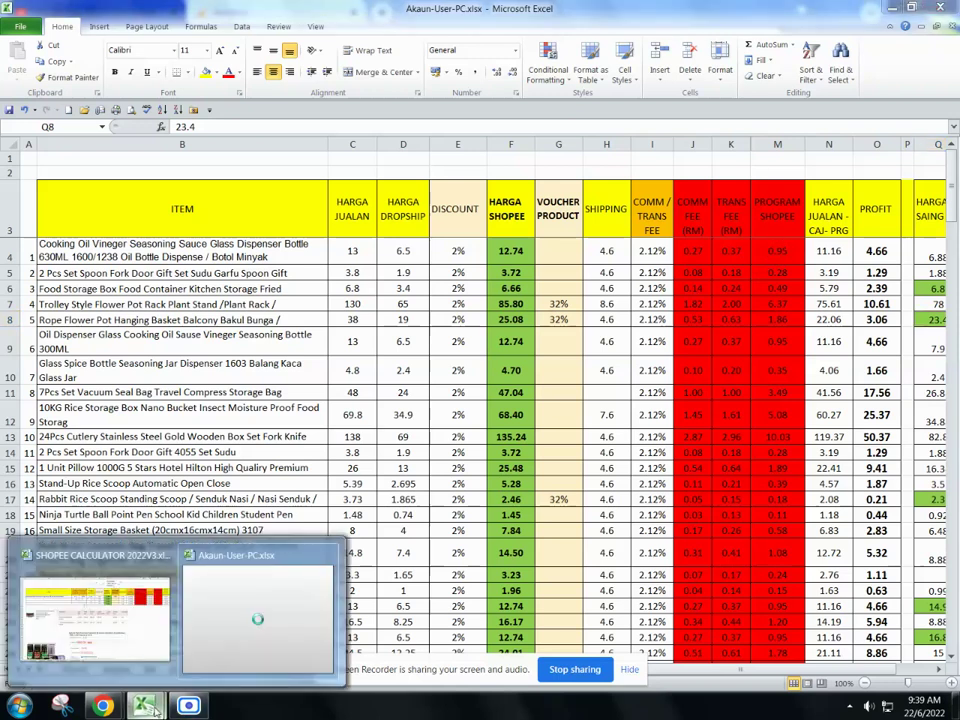
left_click(70, 470)
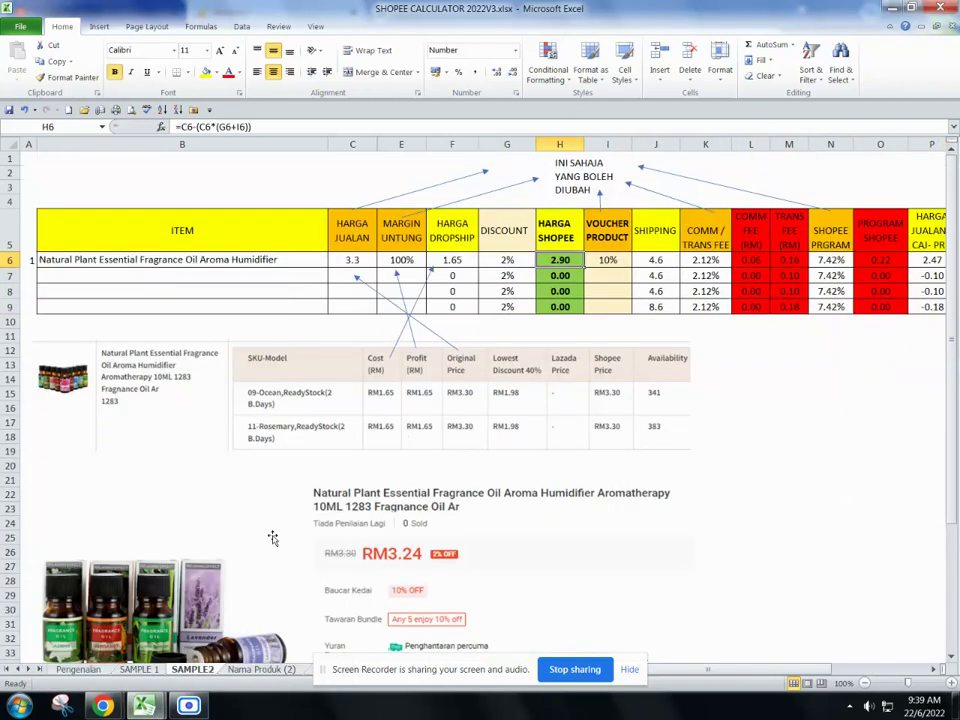
left_click(830, 262)
key("Delete")
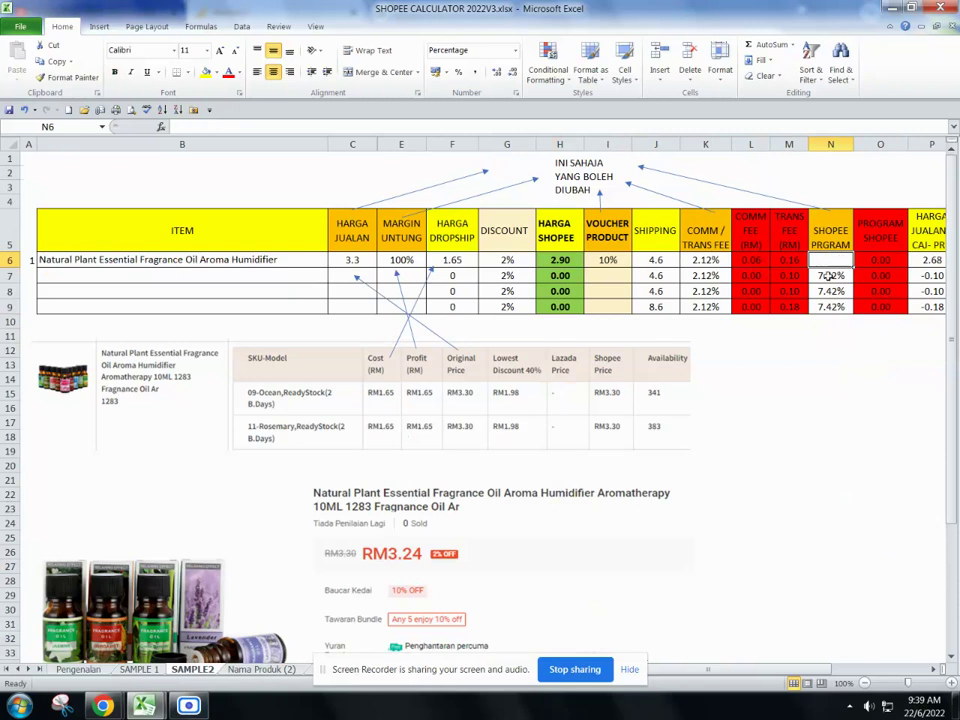
left_click(874, 465)
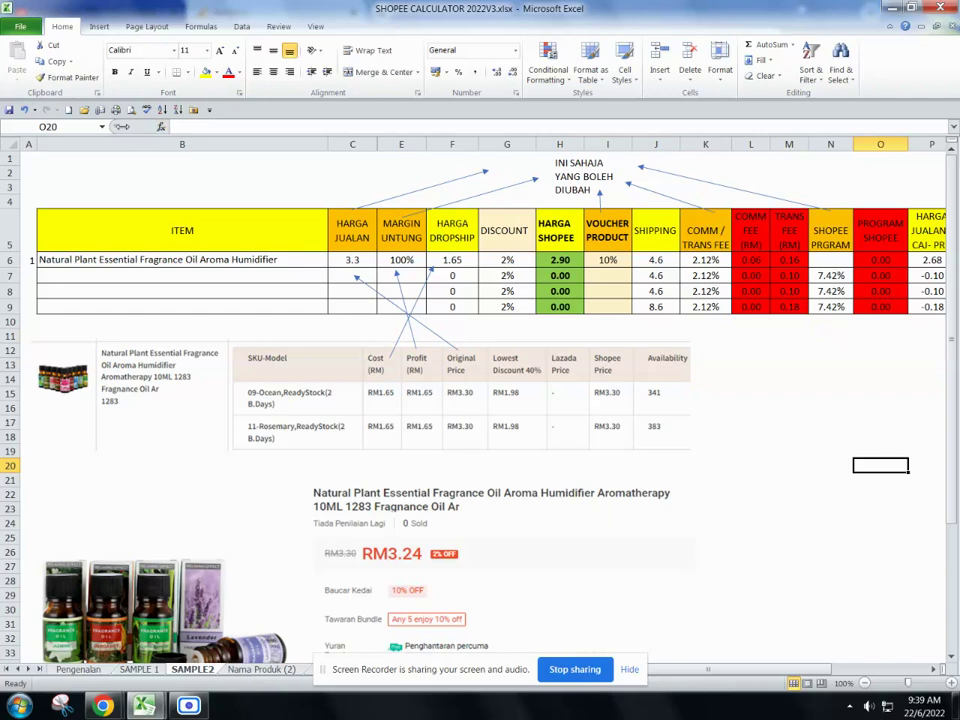
left_click(24, 109)
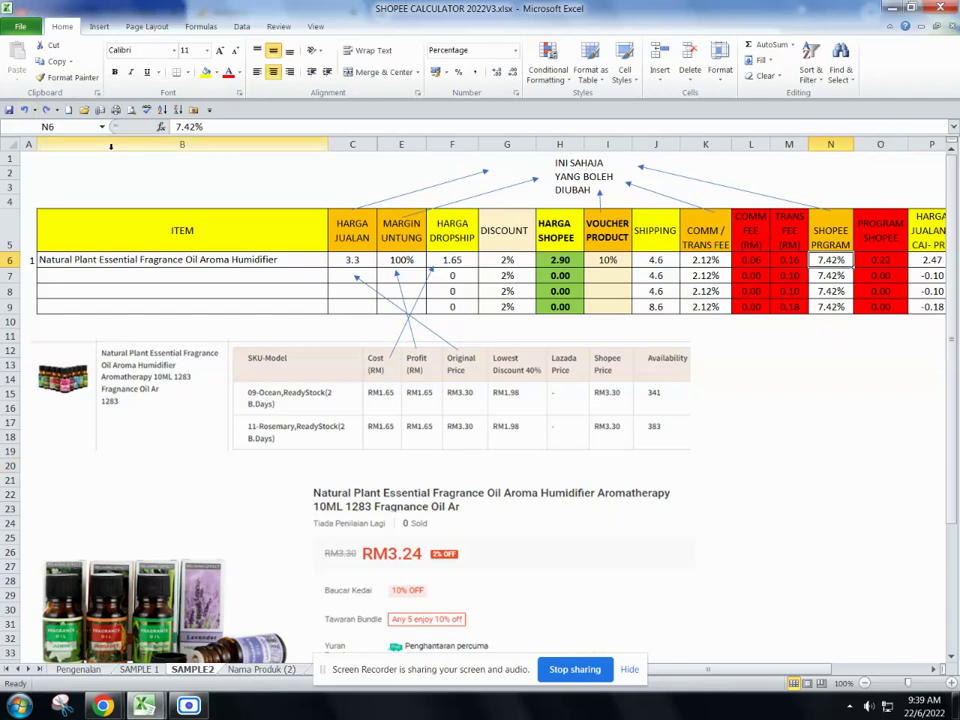
left_click(790, 453)
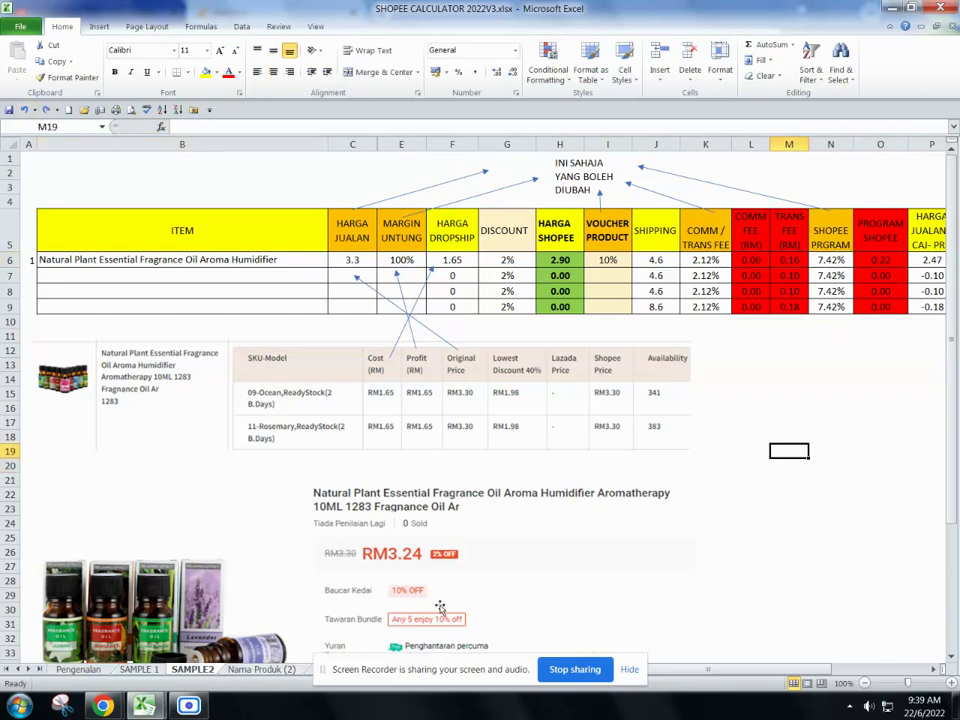
In Akaun-User-PC.xlsx, compare the competitor price in Q17 with the HARGA SHOPEE formula in F17 for the rabbit rice scoop.
mouse_move(144, 705)
left_click(243, 640)
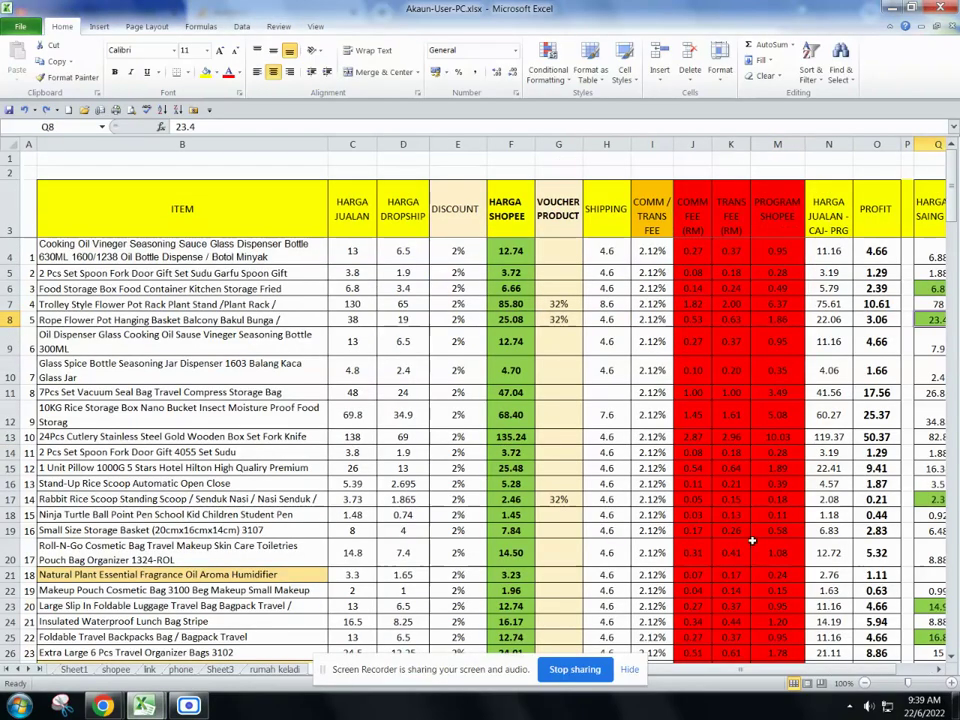
scroll(754, 570, "down", 1)
left_click_drag(783, 678, 855, 672)
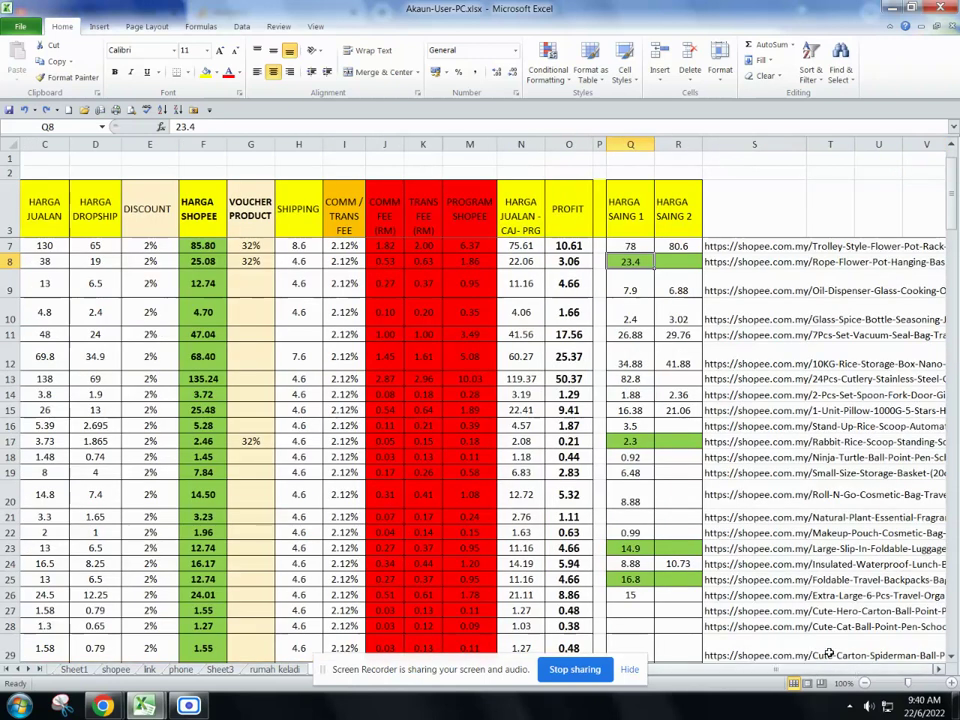
left_click(630, 441)
left_click(211, 438)
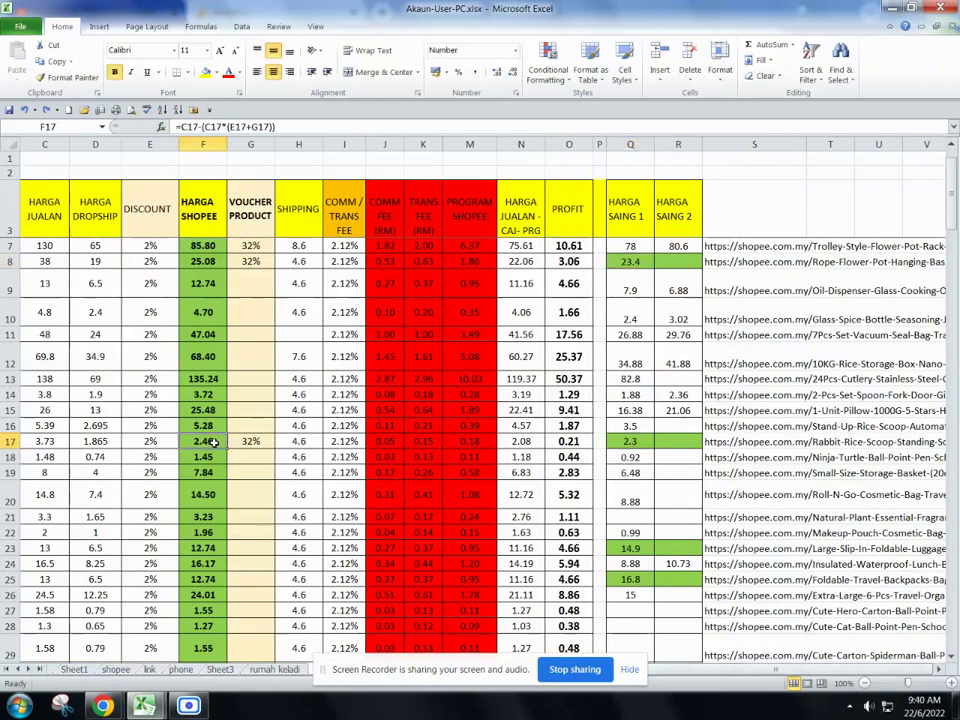
Compare the HARGA SAING 1 competitor prices in Q23 and Q25 with the HARGA SHOPEE price of the travel bags, checking the formula in F25.
scroll(690, 420, "down", 1)
left_click(639, 489)
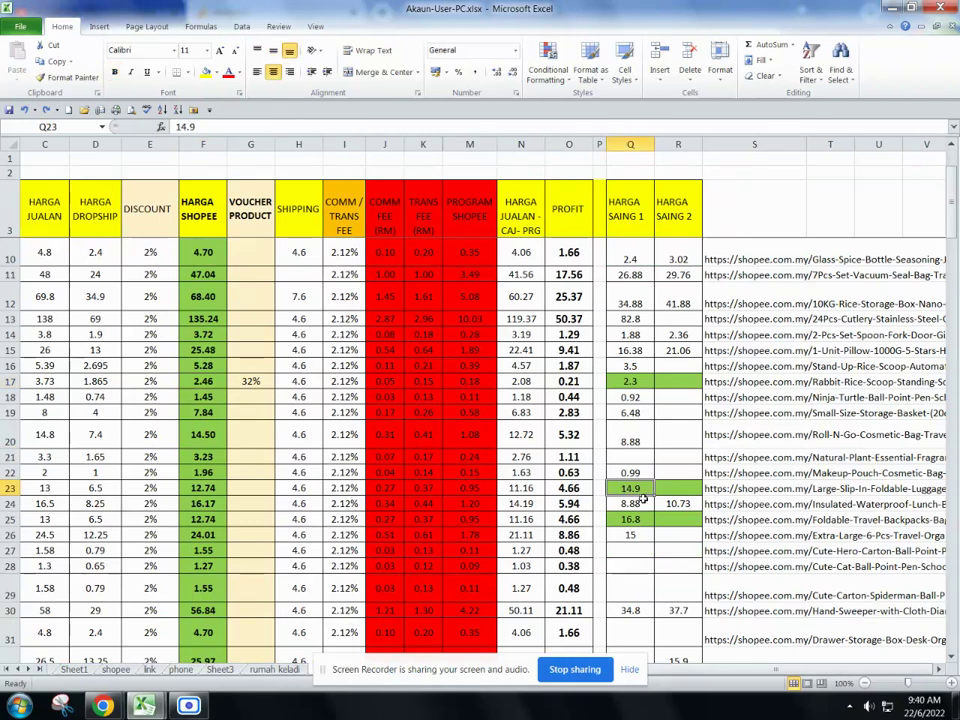
left_click(638, 521)
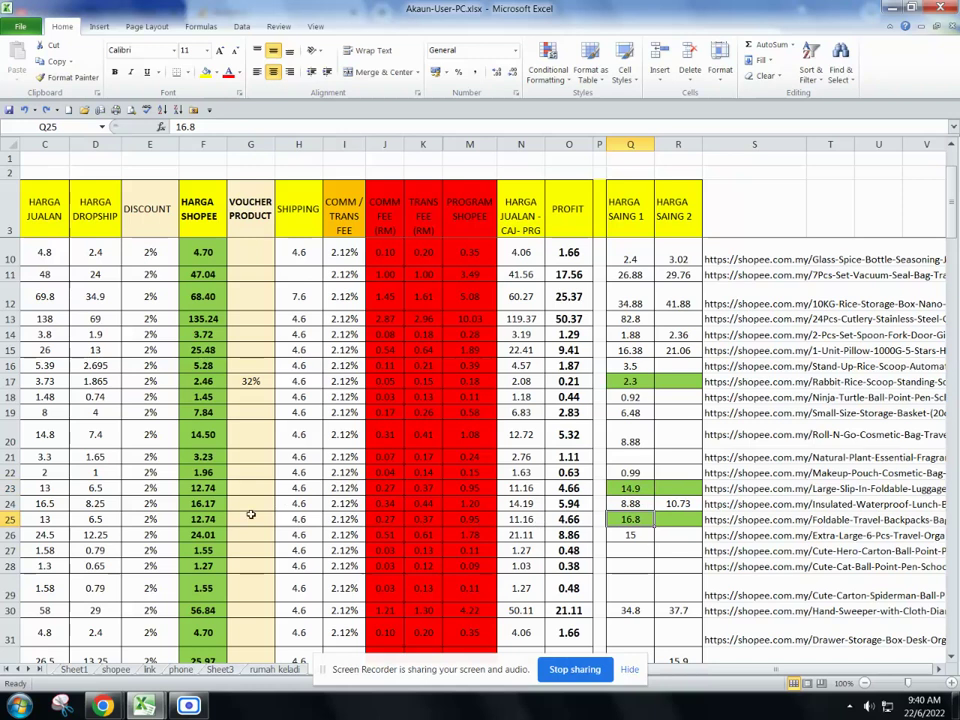
left_click(206, 521)
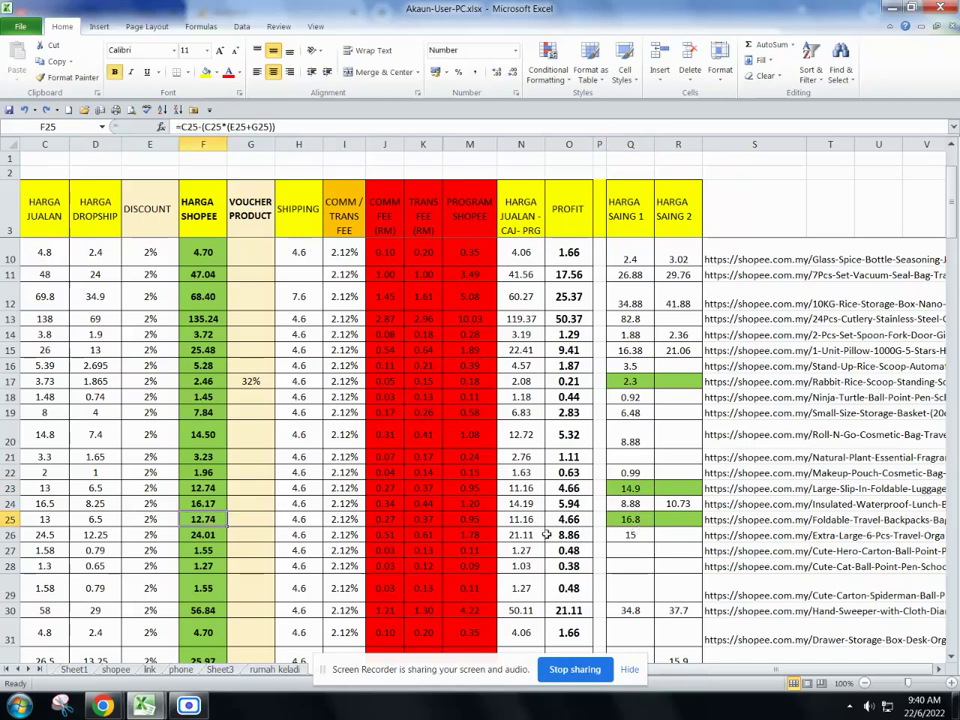
left_click(630, 519)
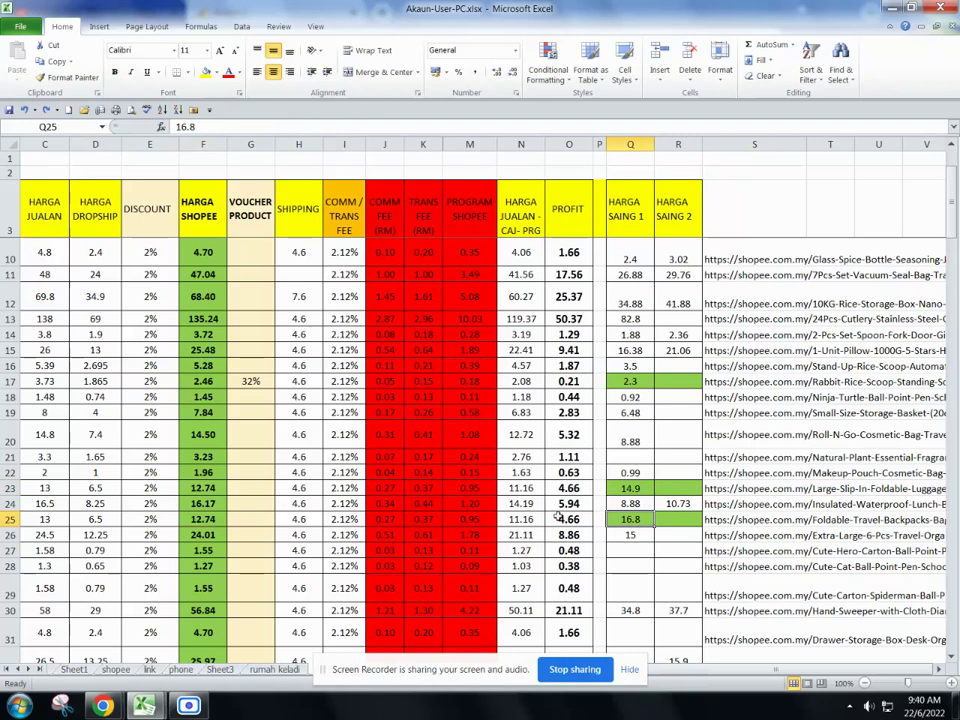
left_click(203, 519)
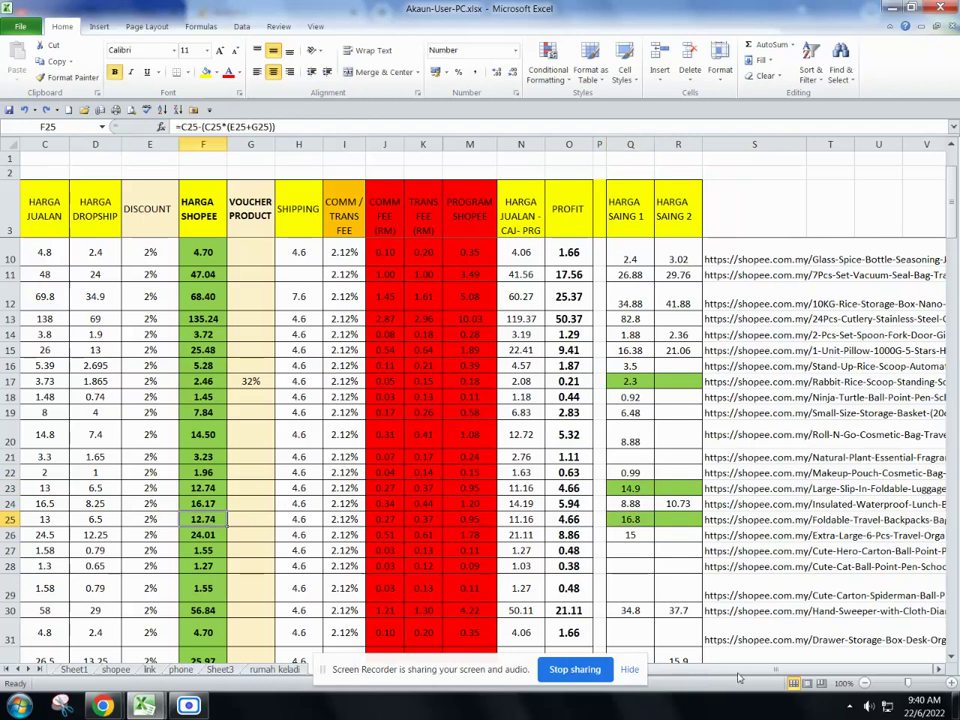
Check the item name in B25 and the PROFIT formula in O25 for the Foldable Travel Backpacks Bag.
scroll(550, 510, "left", 2)
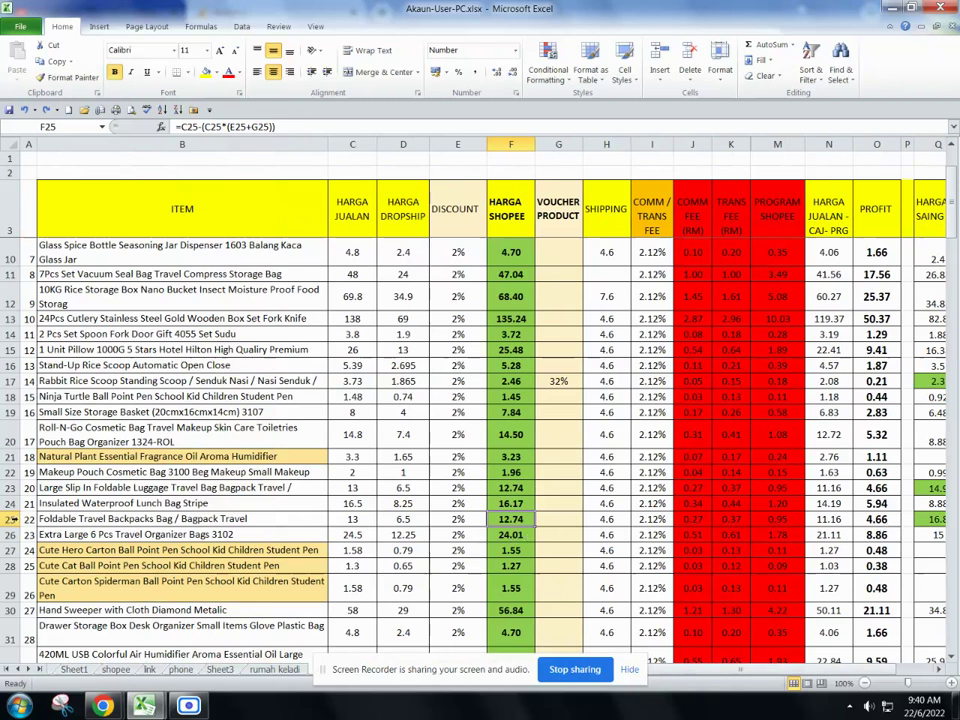
left_click(14, 519)
left_click(876, 520)
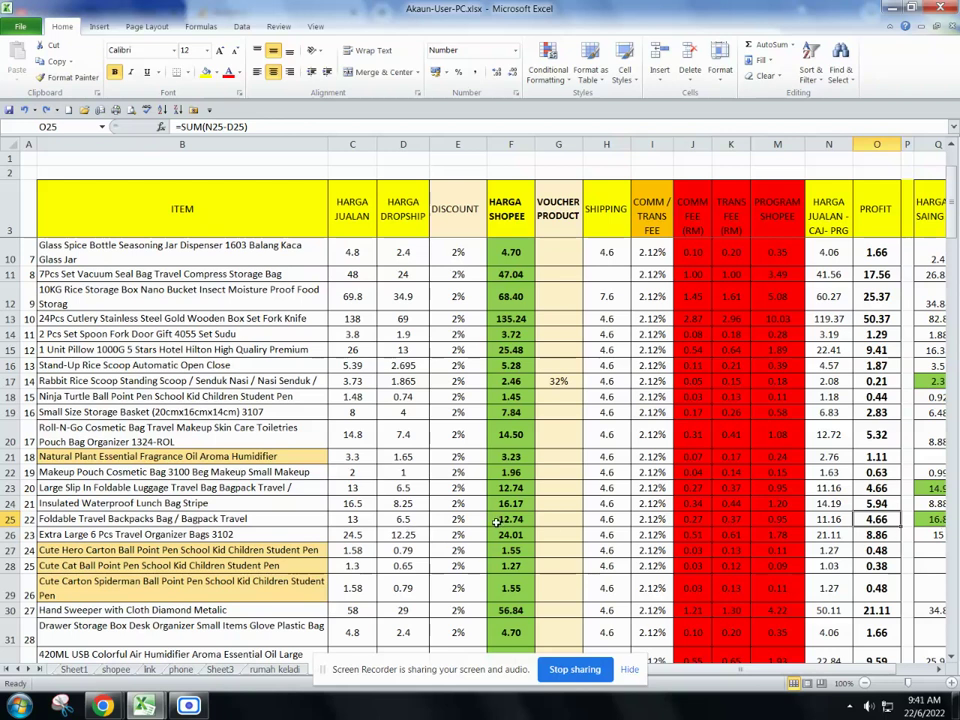
left_click(308, 522)
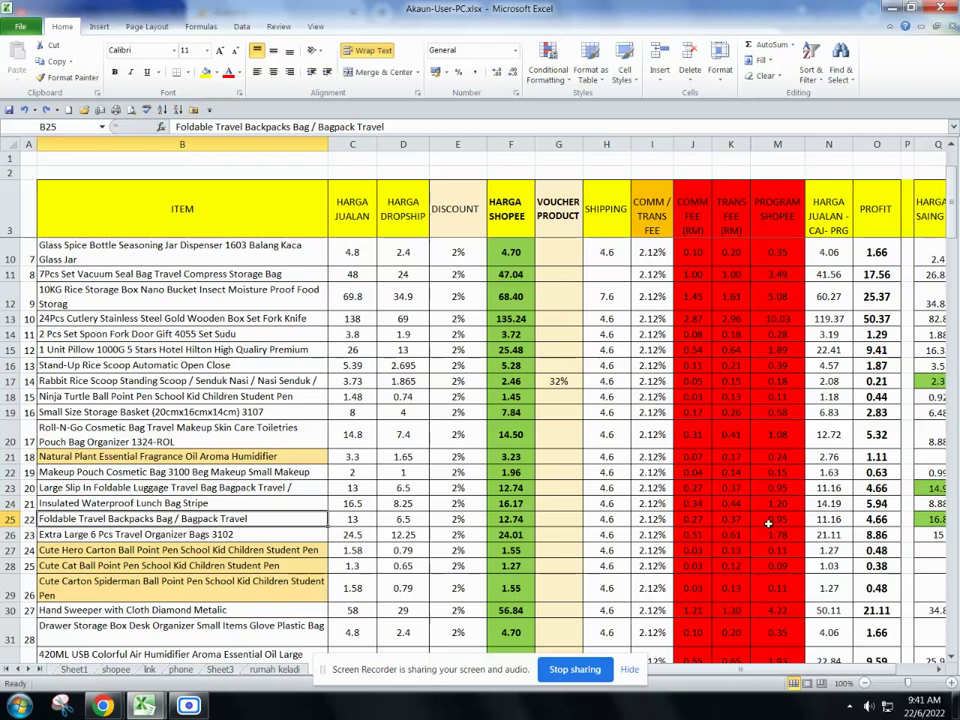
left_click(878, 520)
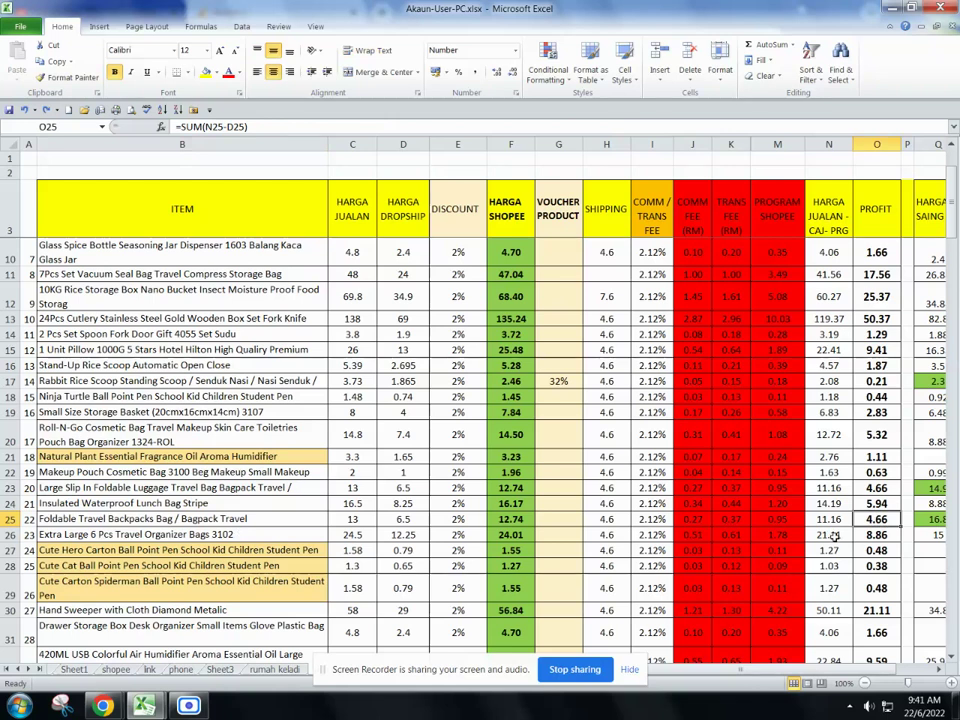
Review the prices and profits of the remaining products down to the last filled row, and return to the first item.
scroll(826, 546, "down", 6)
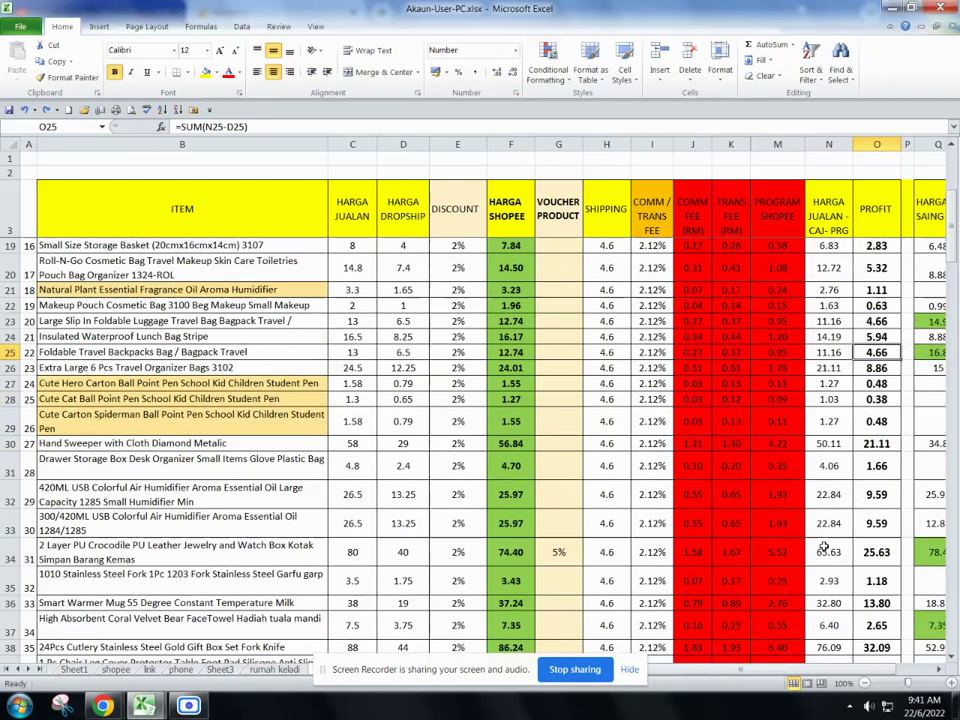
scroll(822, 547, "down", 3)
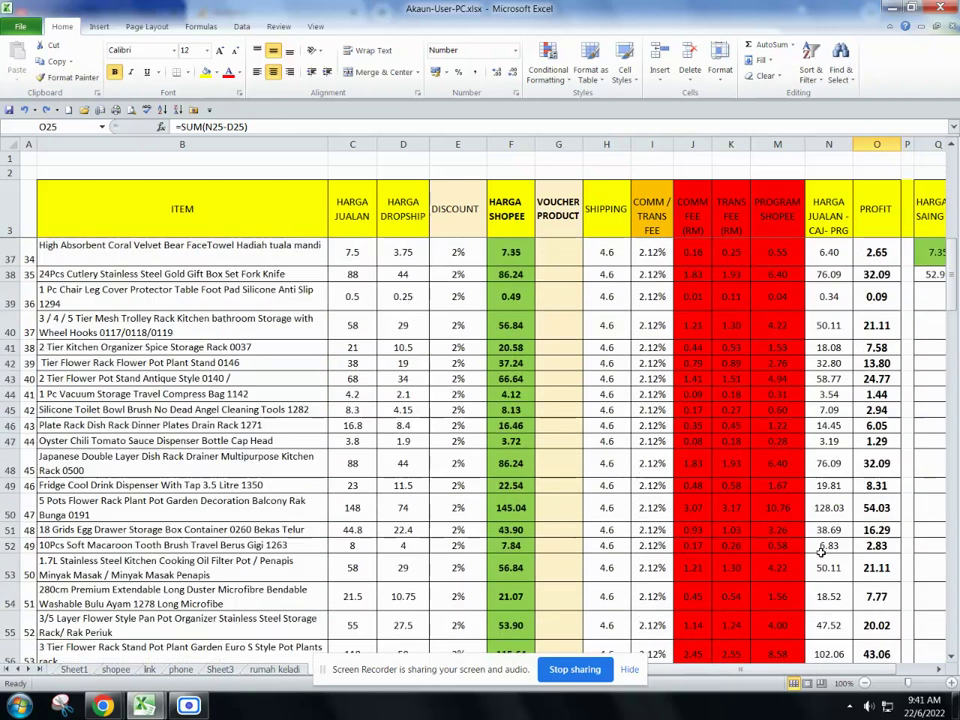
scroll(820, 550, "down", 7)
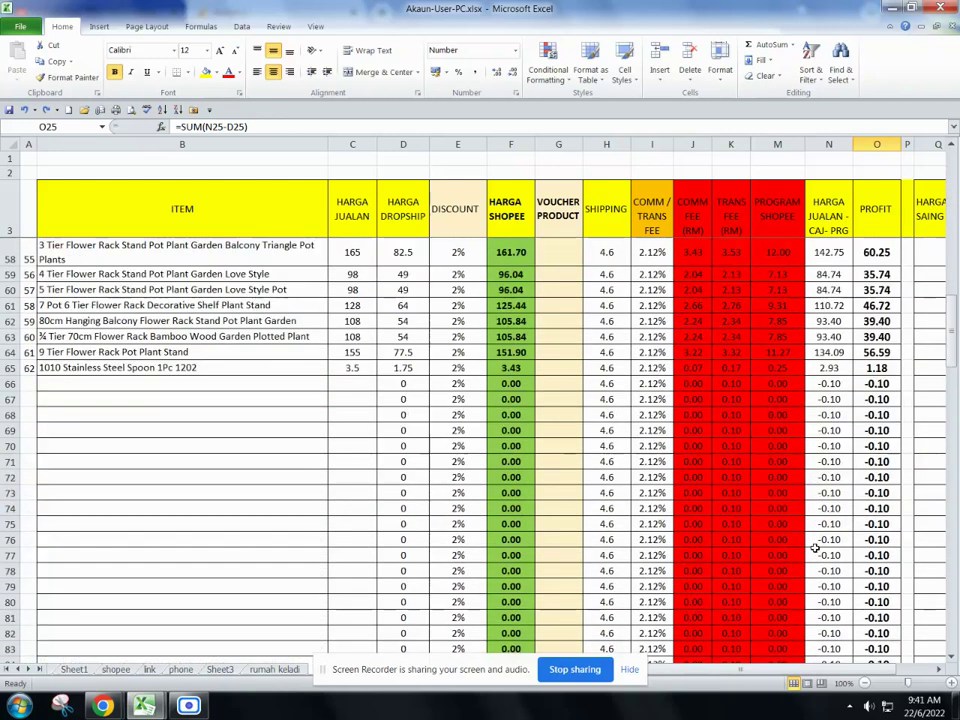
scroll(816, 548, "up", 12)
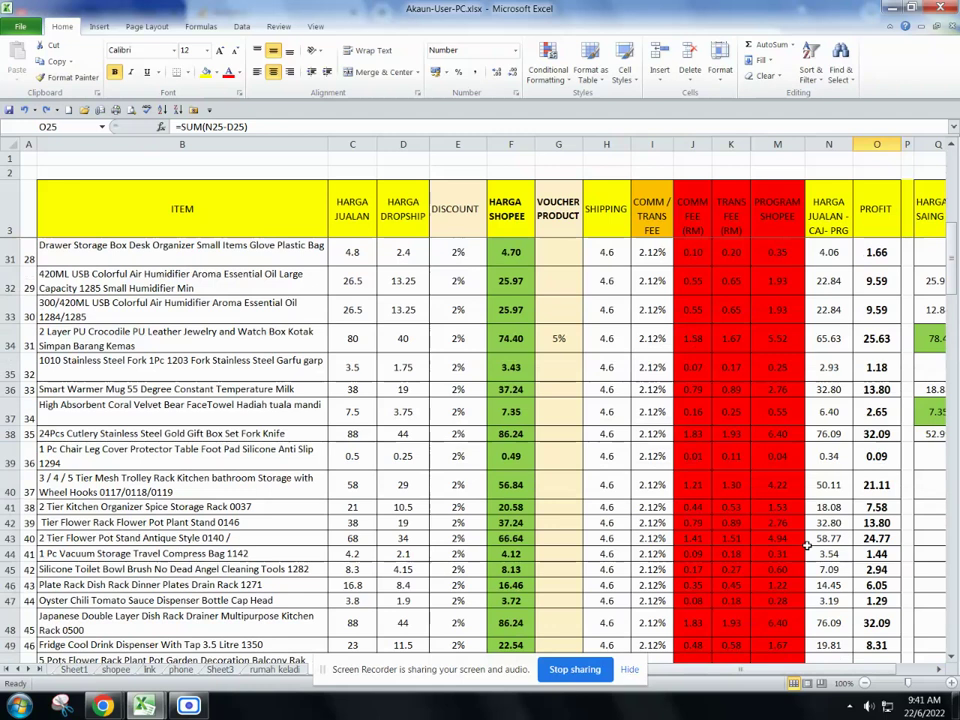
scroll(806, 545, "up", 6)
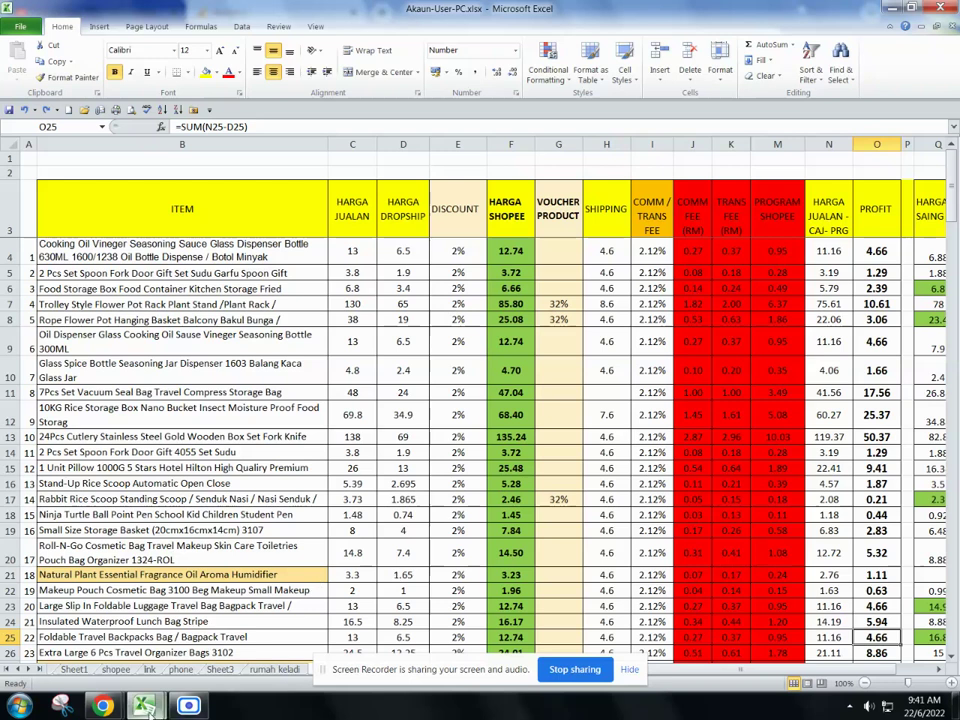
Switch to the SHOPEE CALCULATOR 2022V3.xlsx workbook and show its SAMPLE 1 sheet.
mouse_move(143, 706)
left_click(130, 651)
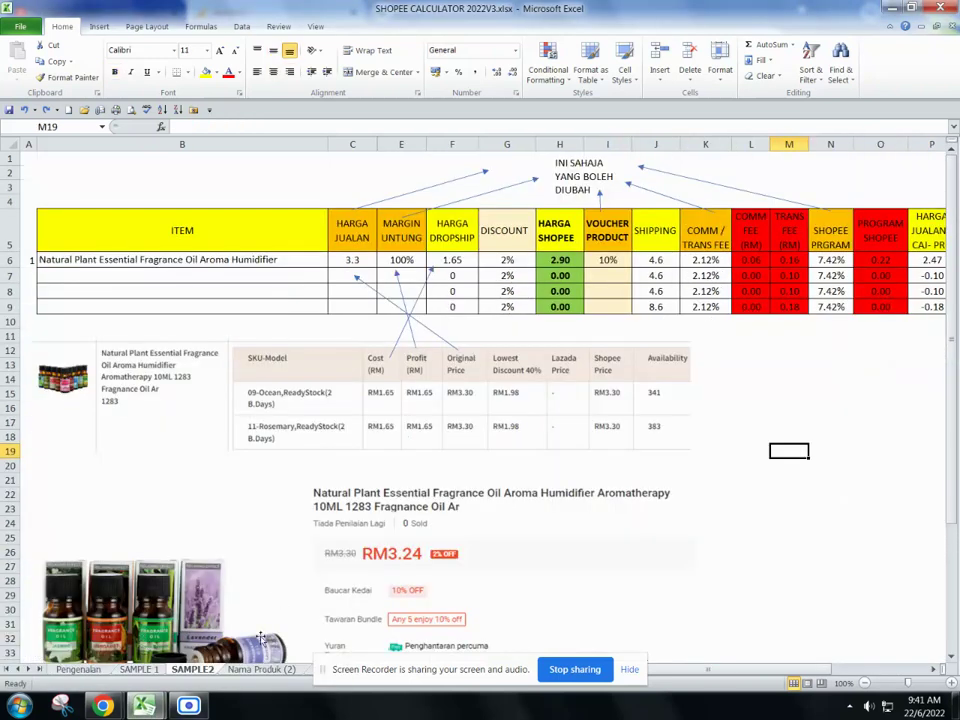
left_click(145, 670)
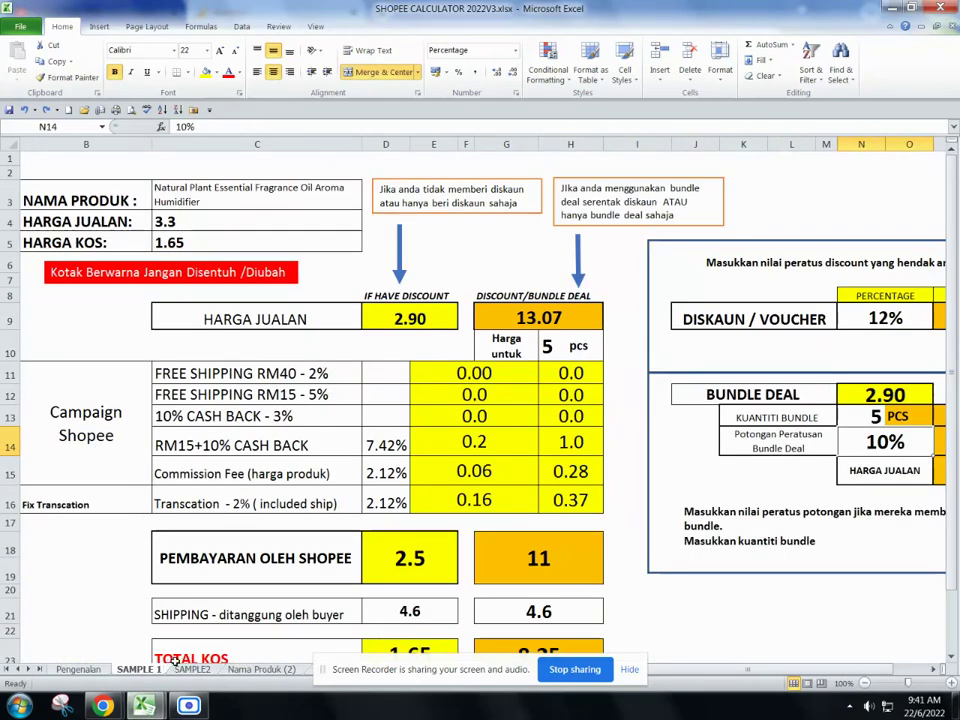